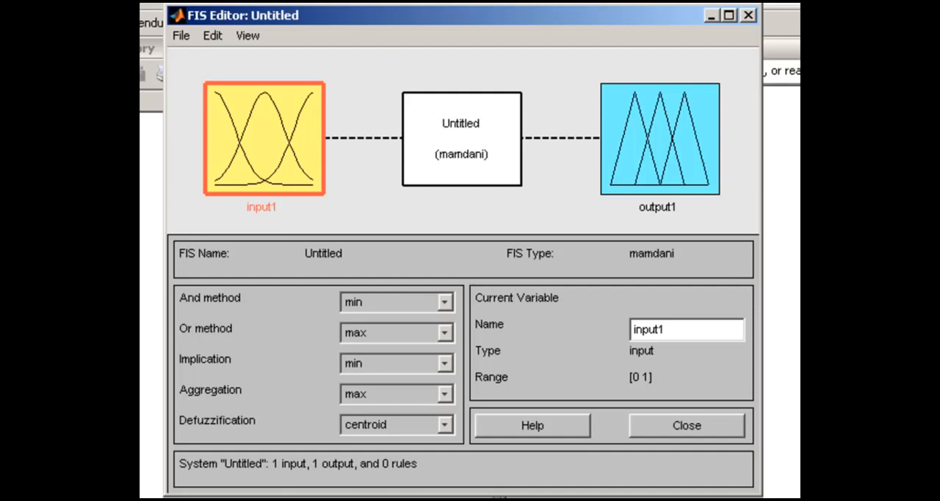
- Add a second input variable to the untitled Mamdani fuzzy inference system
left_click(206, 42)
mouse_move(238, 80)
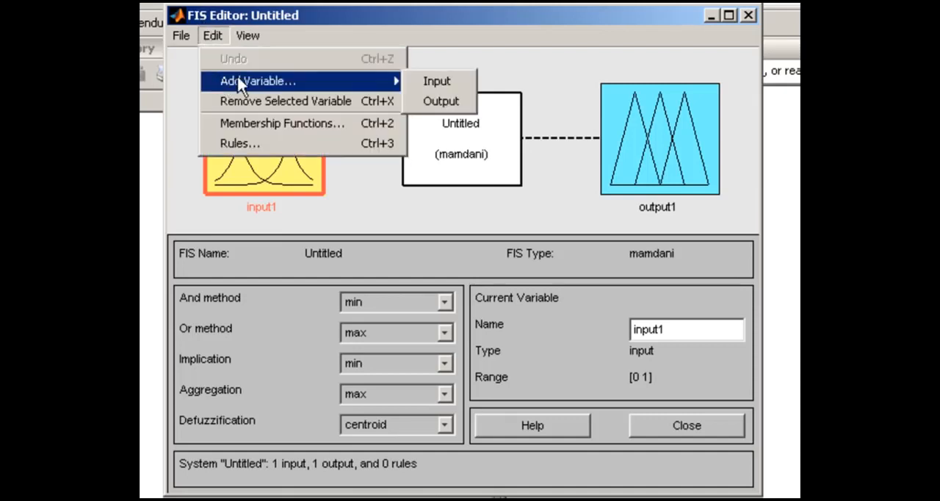
left_click(436, 81)
- Rename the first input variable to "service" and the second input variable to "food"
left_click(292, 87)
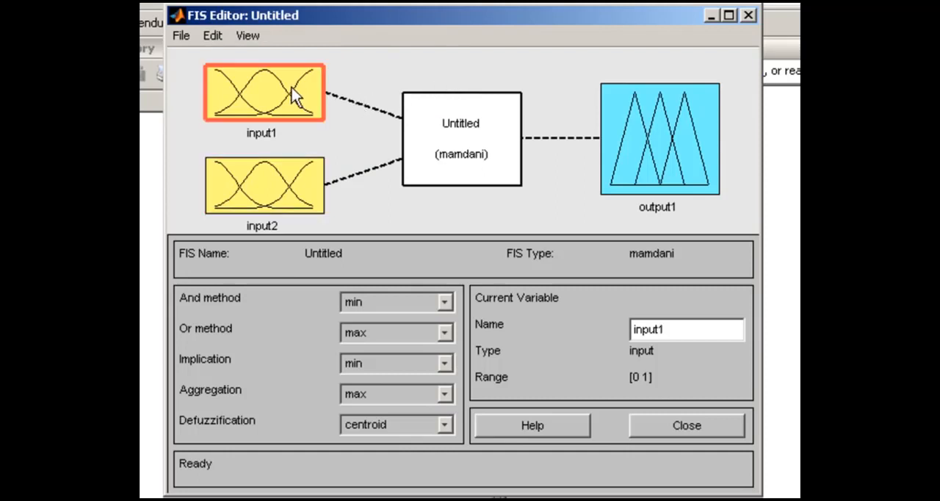
left_click_drag(688, 323, 626, 328)
type("service")
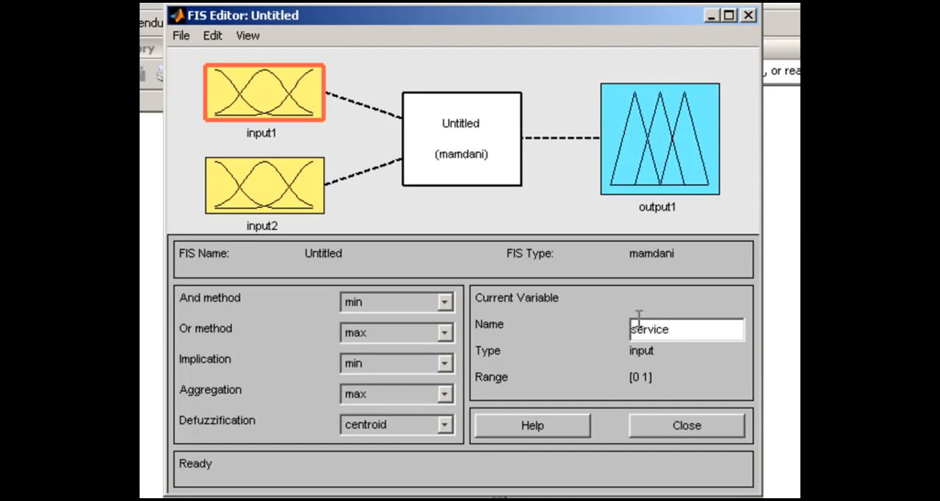
left_click(300, 179)
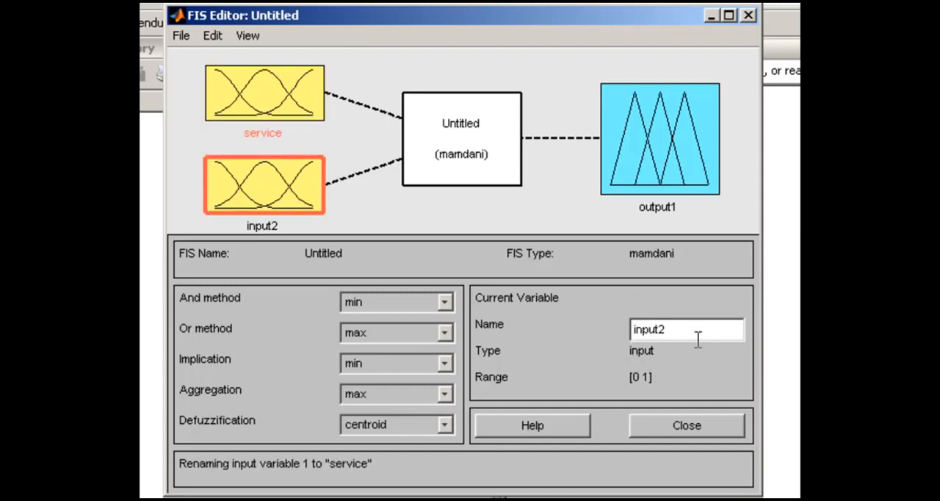
left_click_drag(694, 331, 605, 318)
type("food")
- Rename the output variable to "tip"
left_click(674, 158)
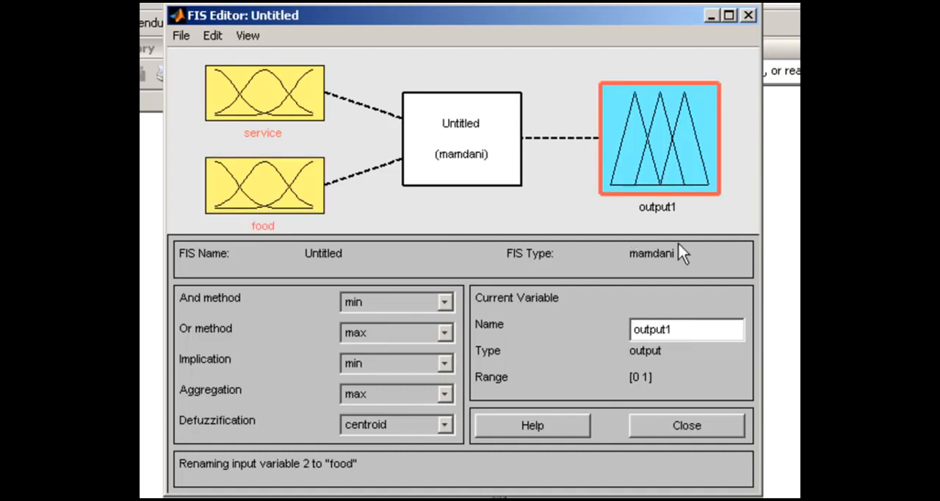
left_click_drag(681, 329, 630, 329)
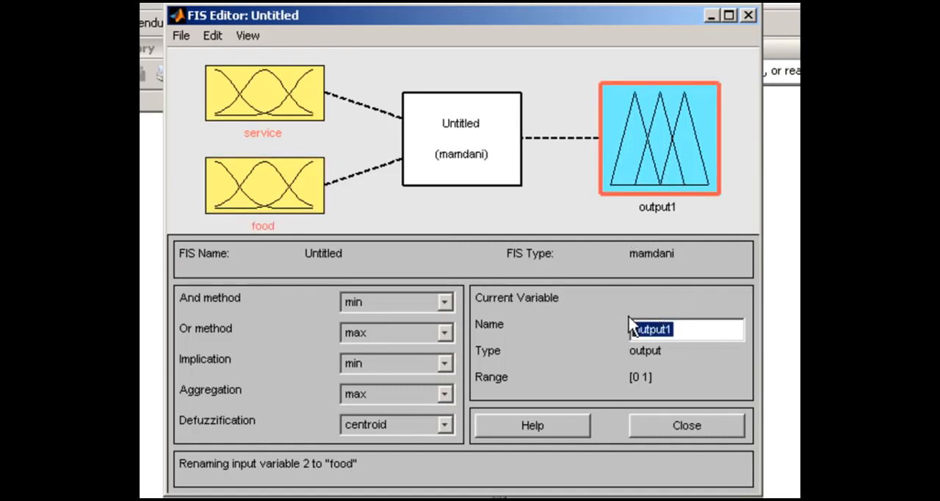
type("tip")
key("Return")
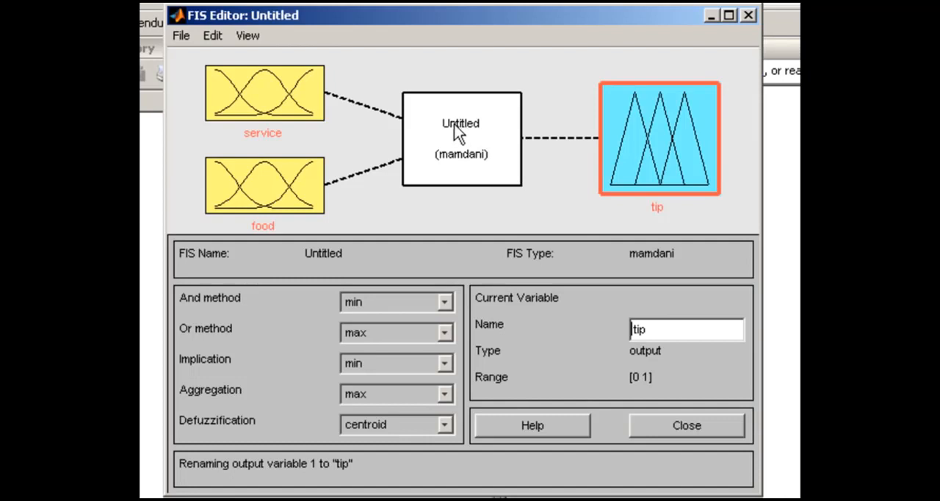
- Export the fuzzy system to a file in the MATLAB folder, overwriting the existing tipper_demo.fis
left_click(181, 43)
mouse_move(205, 103)
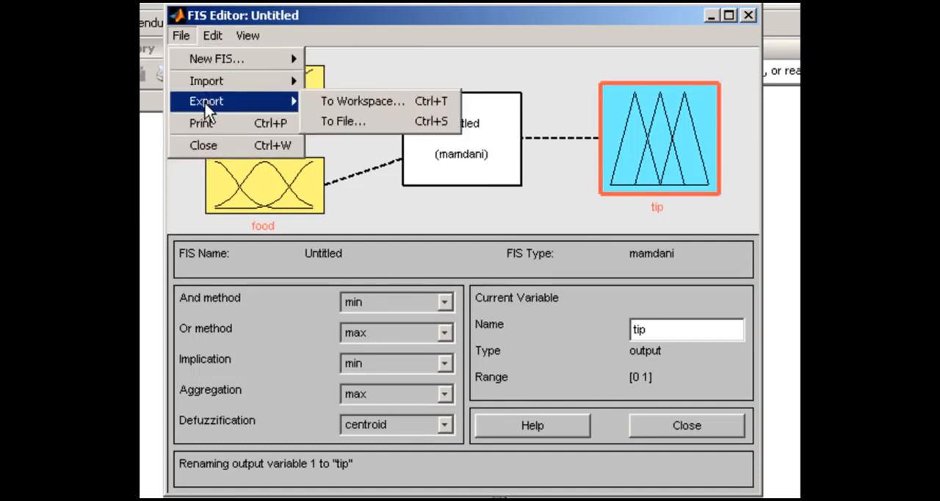
left_click(336, 119)
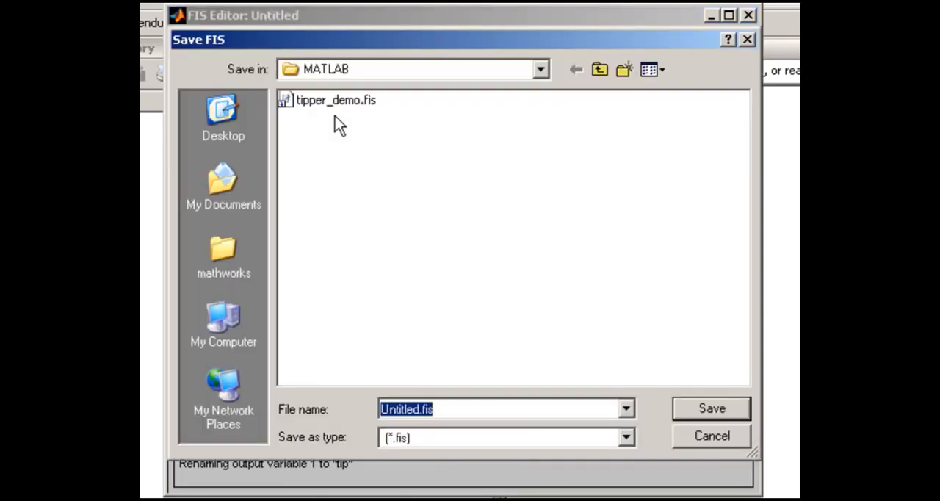
left_click(334, 105)
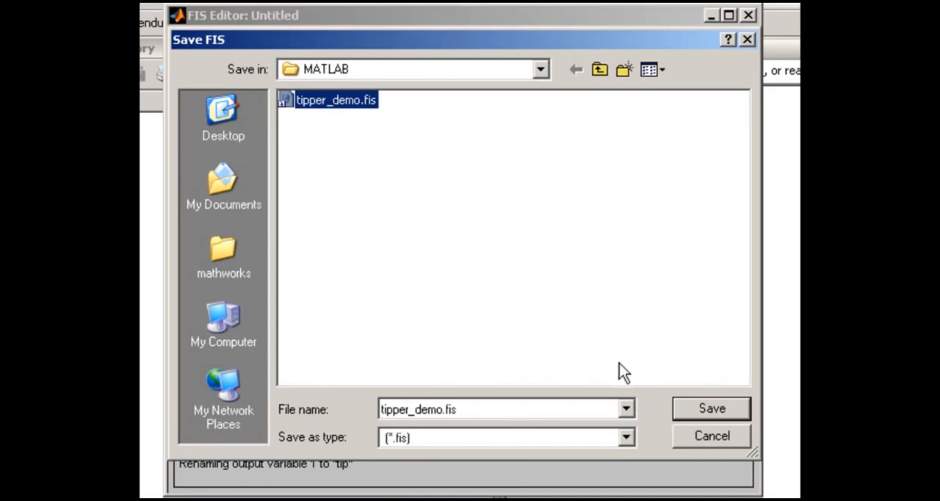
left_click(703, 412)
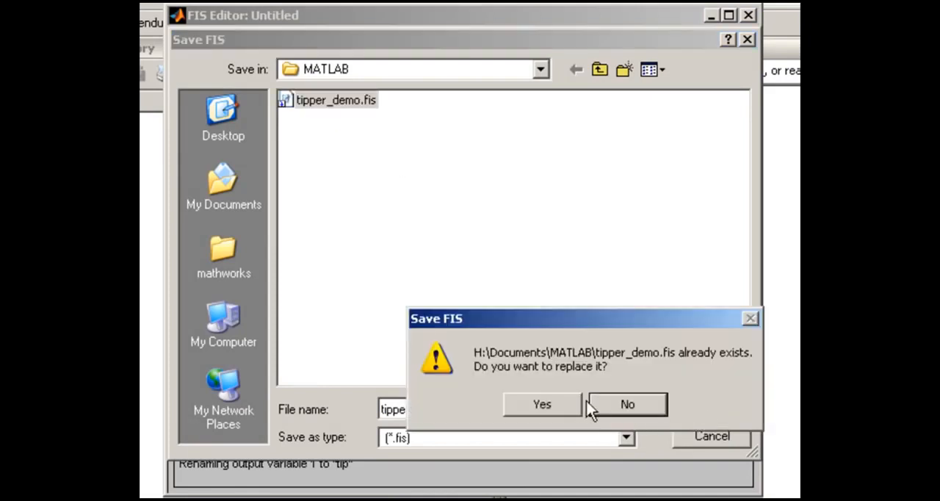
left_click(565, 402)
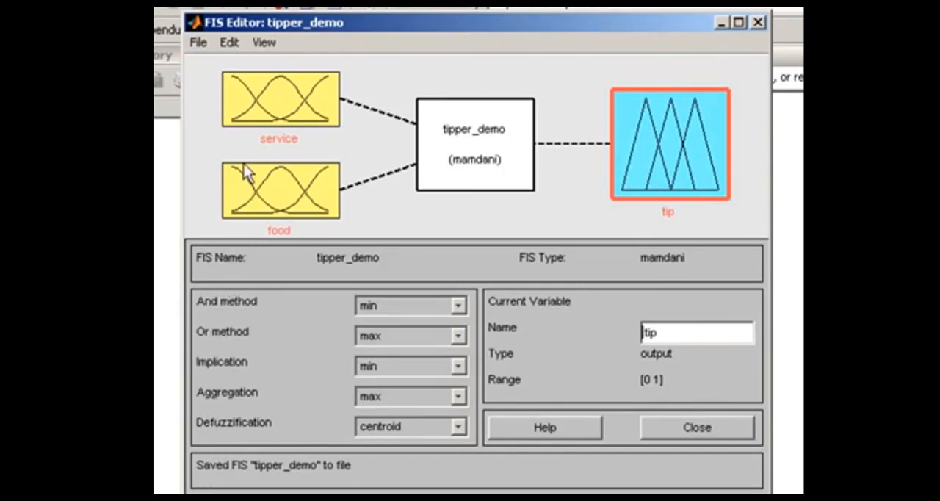
- Open the membership functions of the service input and stretch the lower end of mf1 to about 0.406
double_click(242, 107)
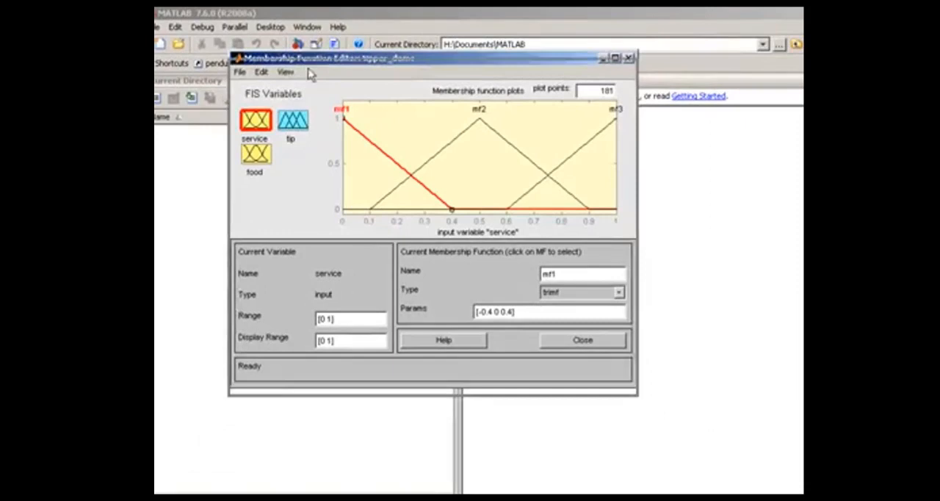
mouse_move(308, 65)
left_mouse_down()
mouse_move(321, 154)
mouse_move(308, 117)
mouse_move(320, 63)
left_mouse_up()
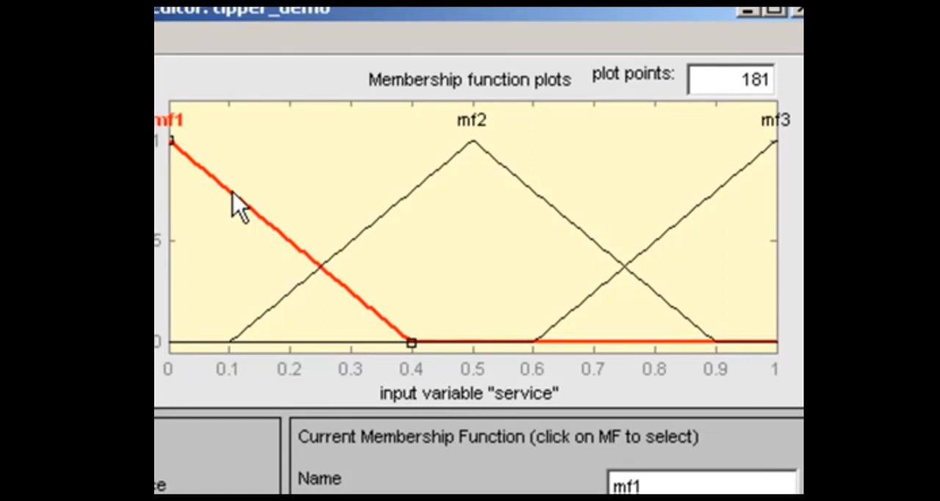
left_click(233, 192)
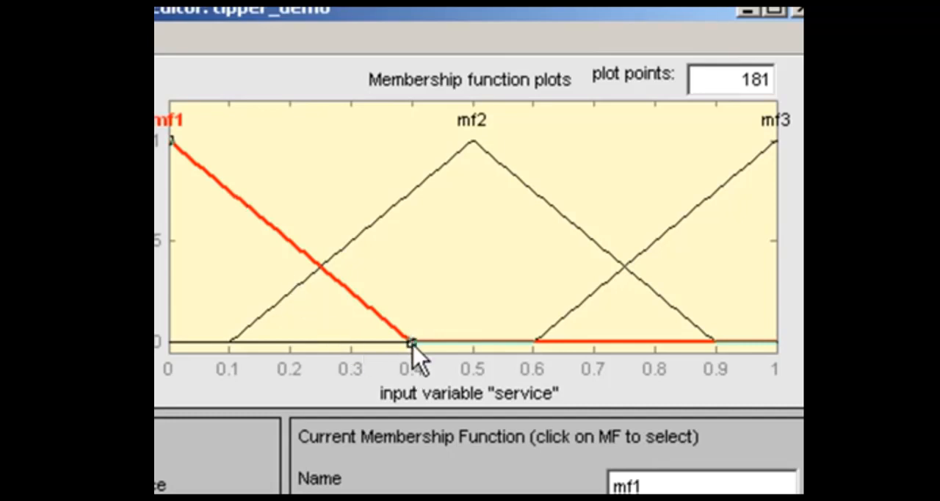
mouse_move(413, 345)
left_mouse_down()
mouse_move(461, 344)
mouse_move(417, 343)
left_mouse_up()
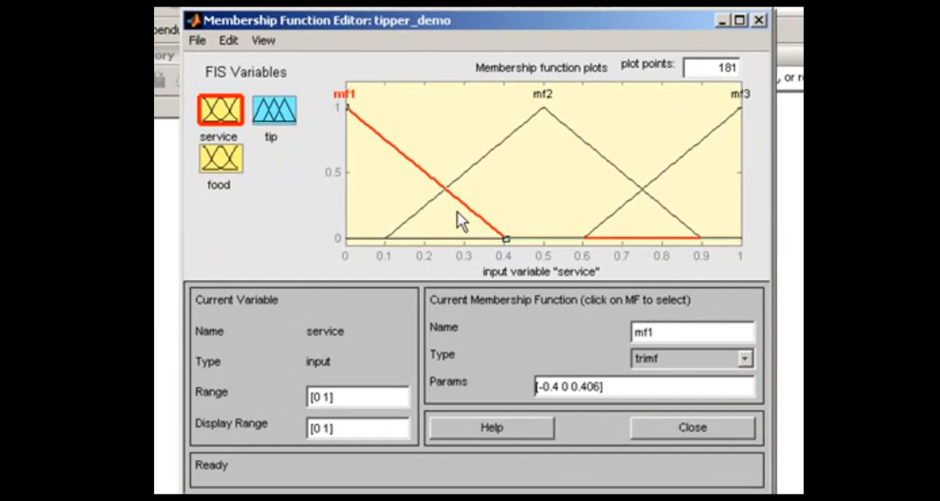
- Replace all membership functions of the service input with three Gaussian ones of type gaussmf
left_click(228, 41)
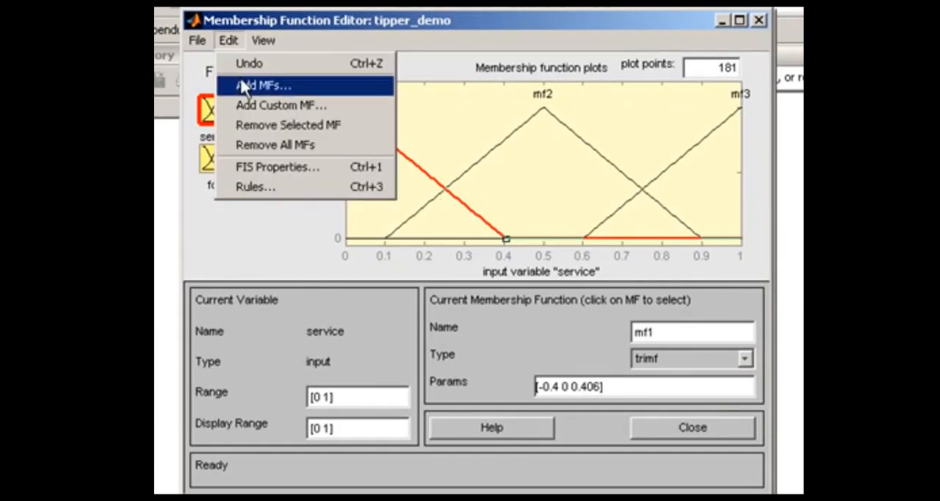
left_click(242, 145)
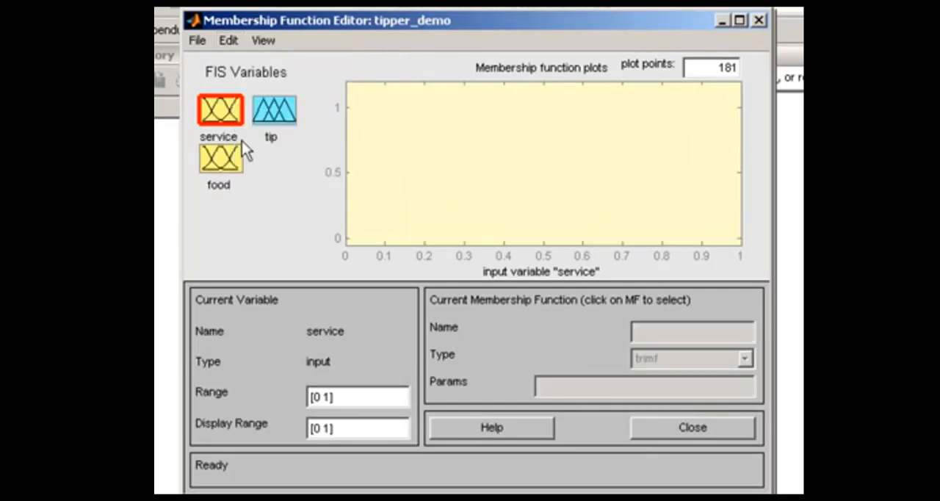
left_click(226, 47)
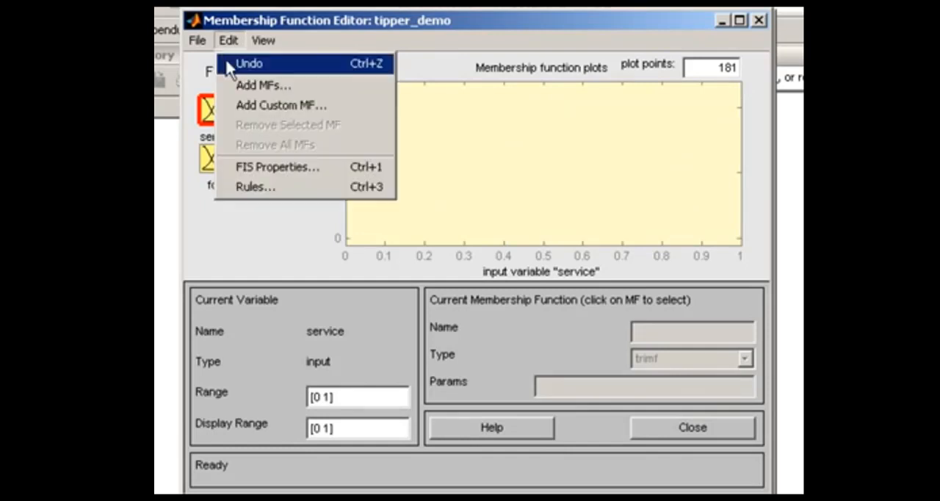
left_click(239, 84)
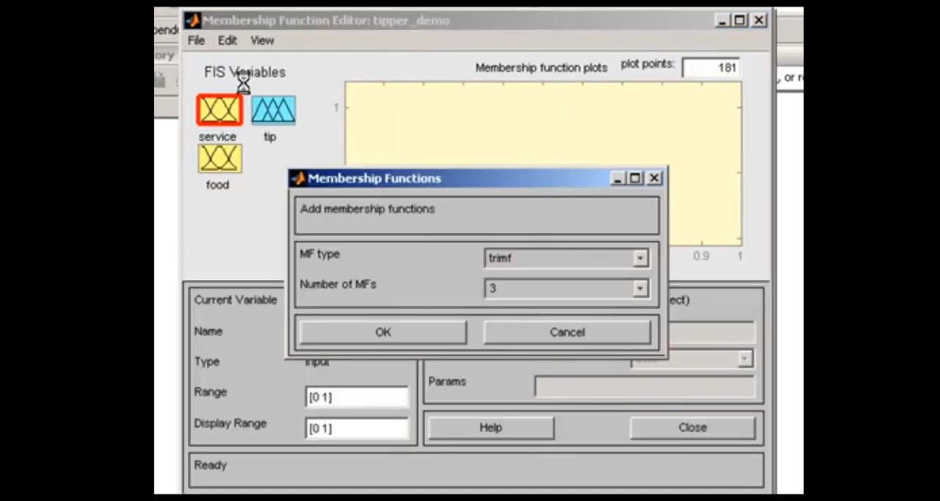
left_click(642, 260)
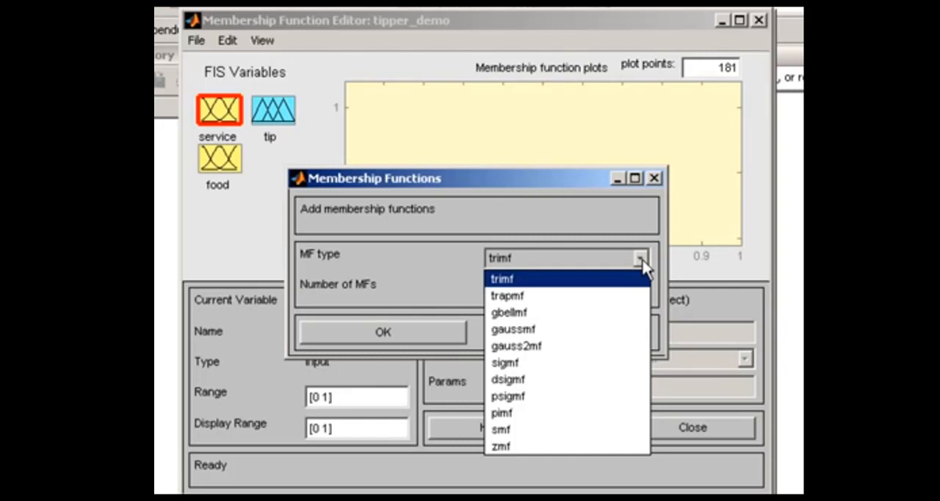
left_click(592, 337)
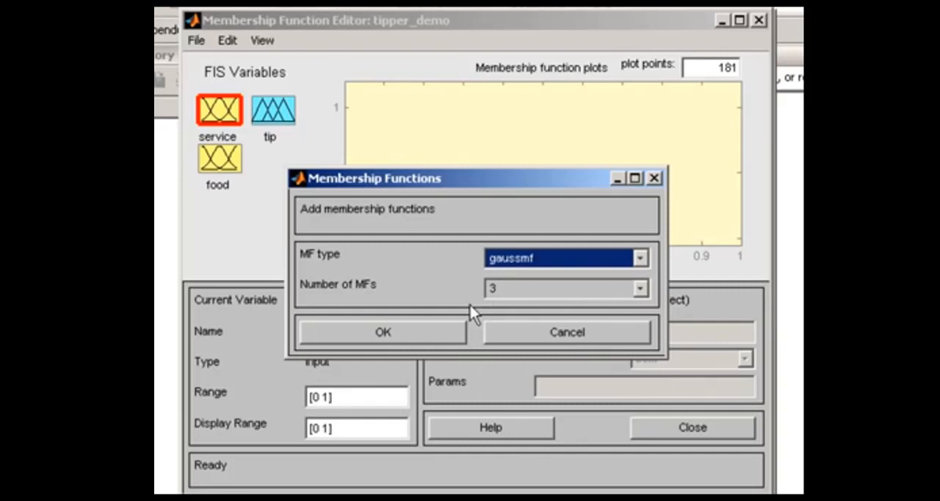
left_click(436, 332)
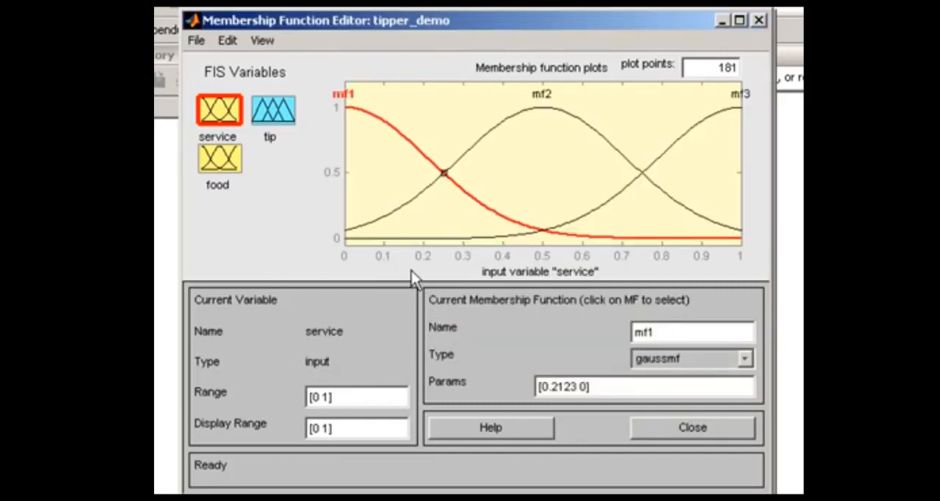
- Set the range of the service variable to [0 10]
left_click(330, 396)
type("0")
key("Return")
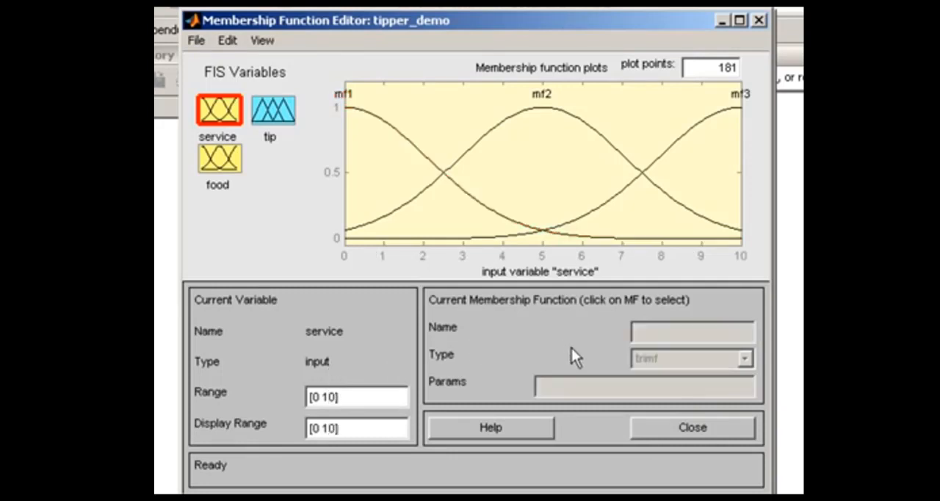
- Rename service's membership function mf1 to "poor" and set its parameters to [1.5 0]
left_click(458, 186)
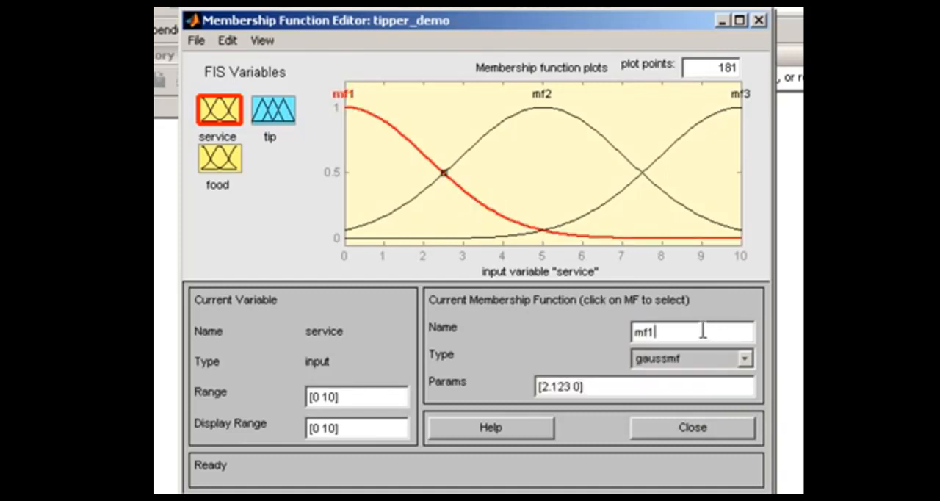
left_click_drag(701, 330, 605, 330)
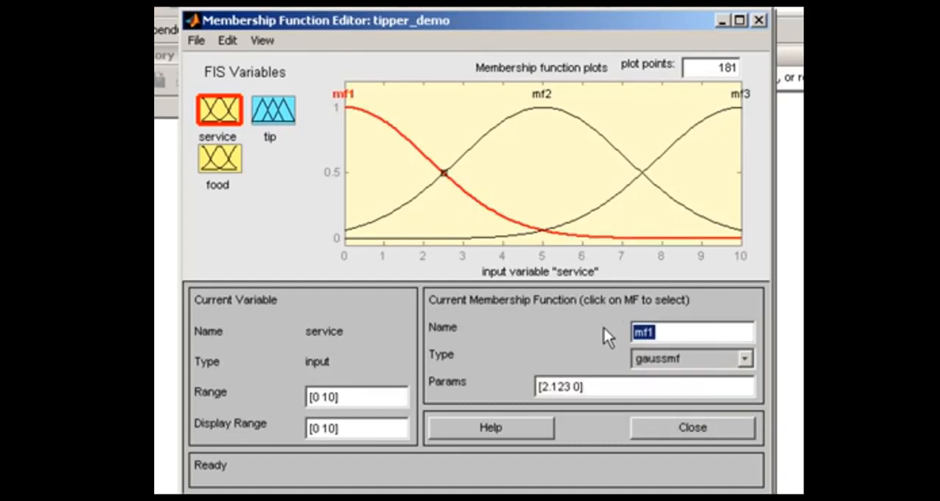
type("poor")
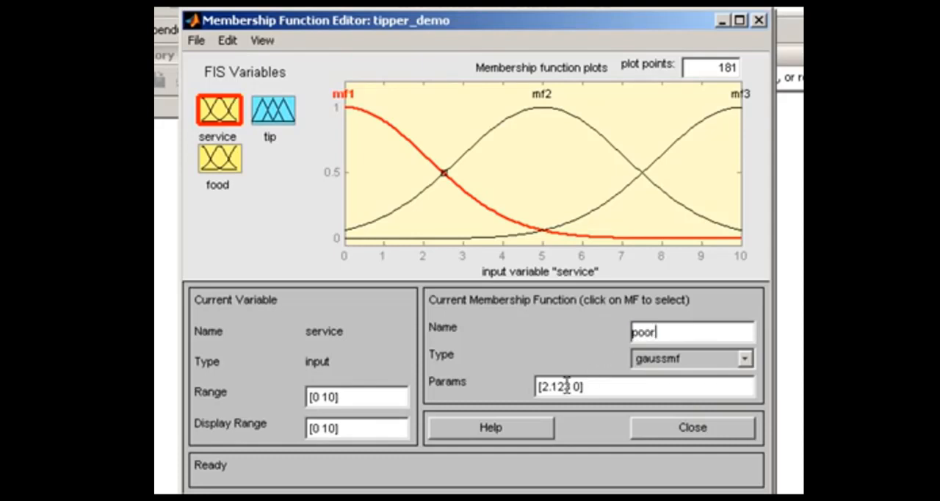
left_click_drag(571, 387, 543, 386)
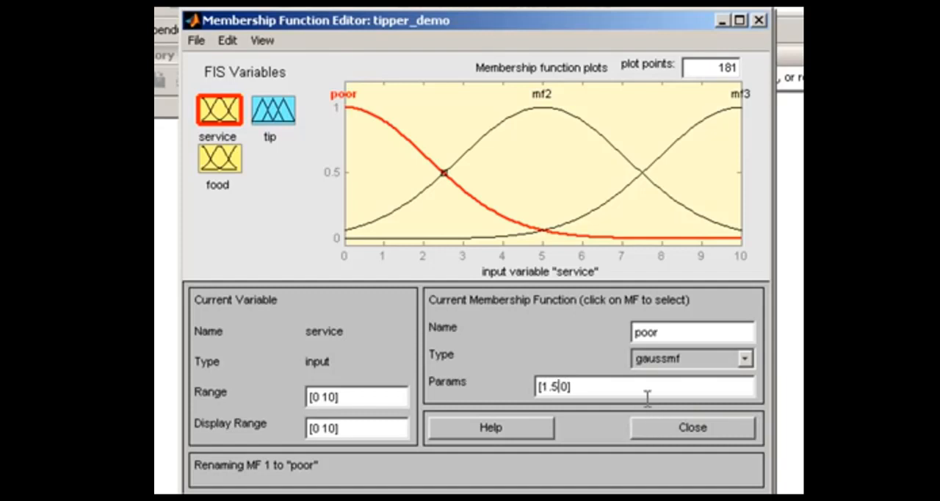
key("Return")
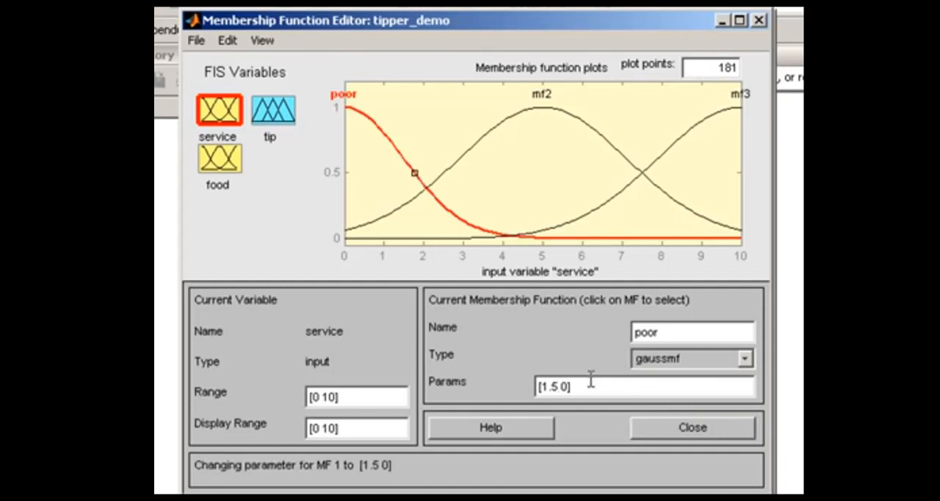
- Rename service's membership function mf2 to "good" and narrow its curve to parameters [1.5 5]
left_click(485, 135)
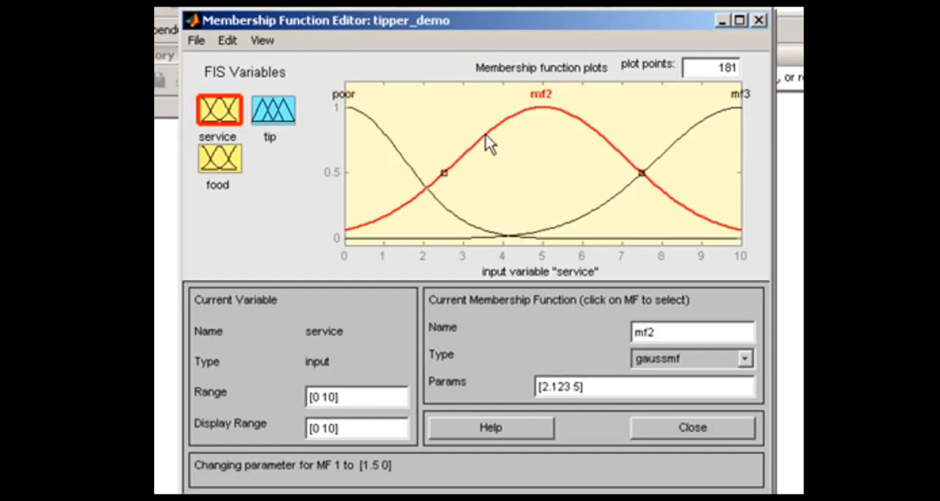
left_click_drag(672, 331, 624, 332)
type("good")
left_click_drag(444, 175, 473, 174)
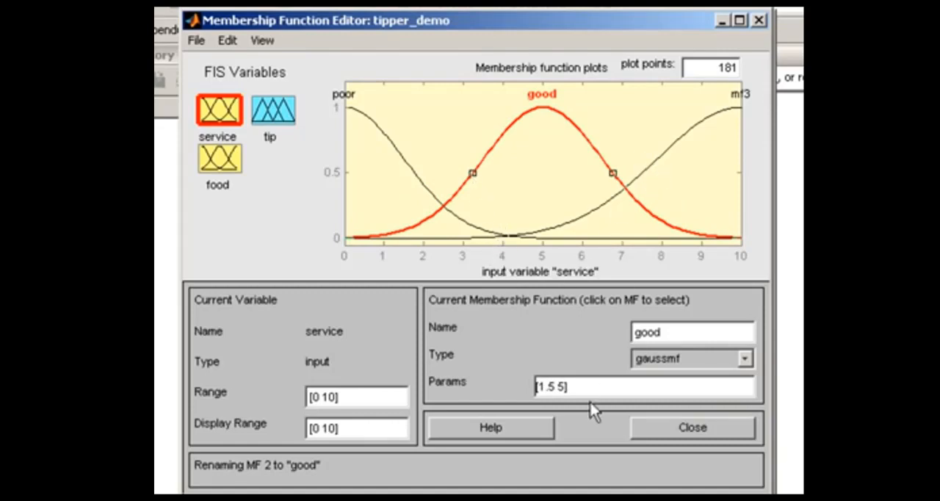
- Rename service's membership function mf3 to "excellent" and set its parameters to [1.5 10]
left_click(657, 157)
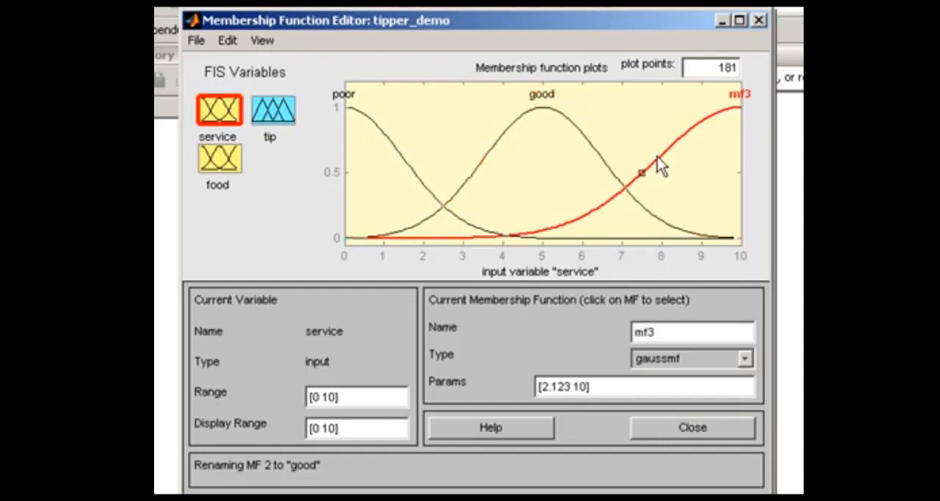
left_click_drag(660, 331, 616, 326)
type("excellent")
left_click(571, 387)
key("BackSpace")
key("BackSpace")
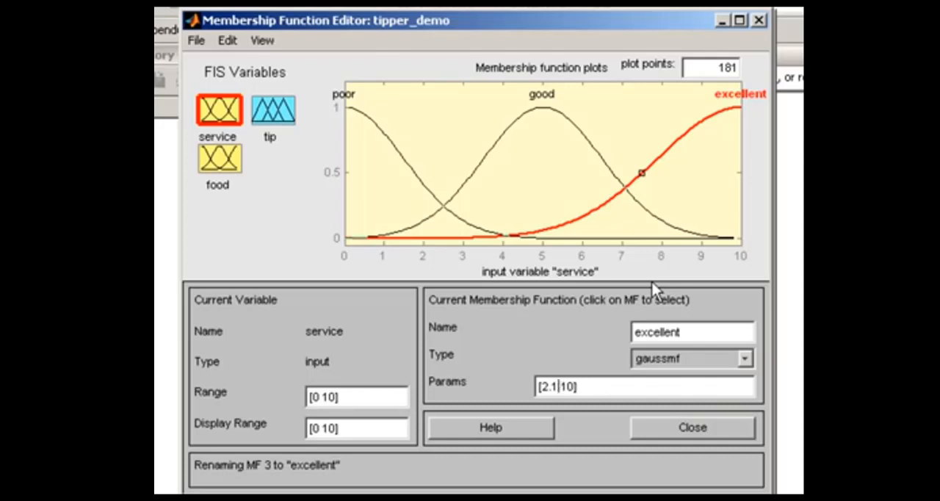
key("BackSpace")
key("BackSpace")
key("BackSpace")
type("1.5")
key("Return")
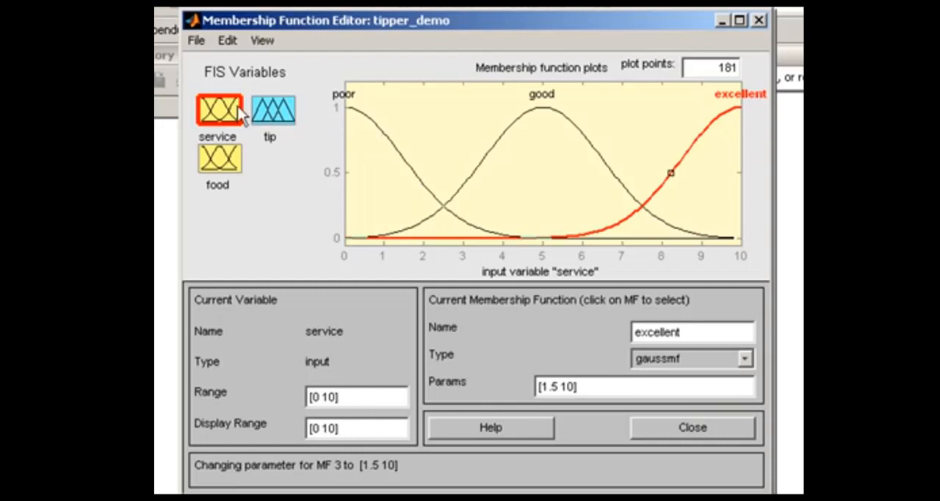
- Remove all of the food variable's default membership functions and add two of type trapmf in their place
left_click(223, 160)
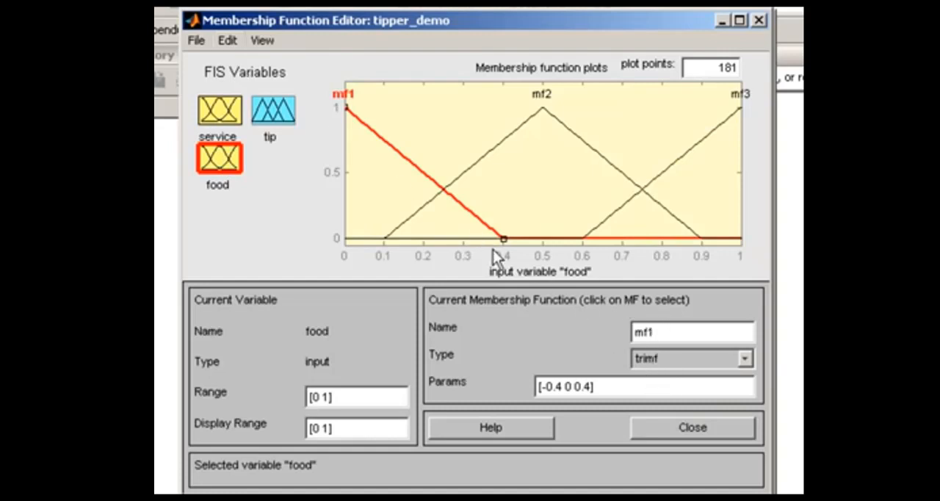
left_click(231, 41)
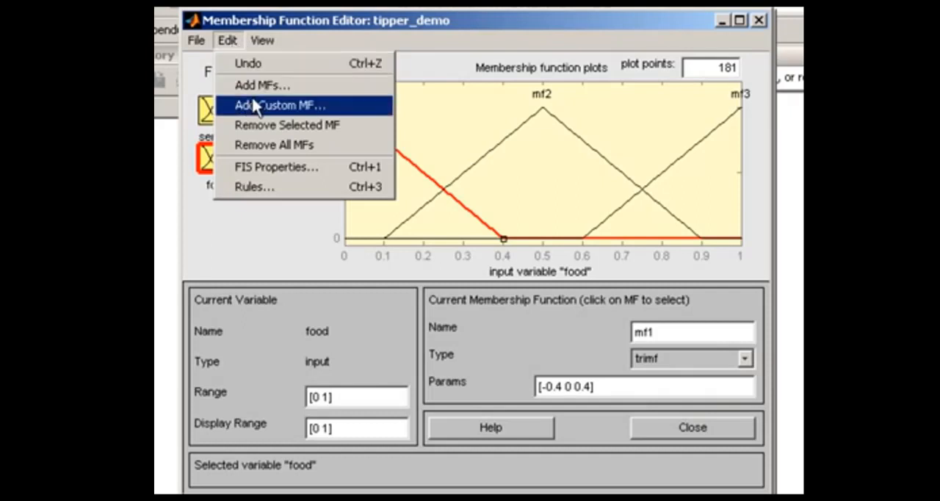
left_click(261, 145)
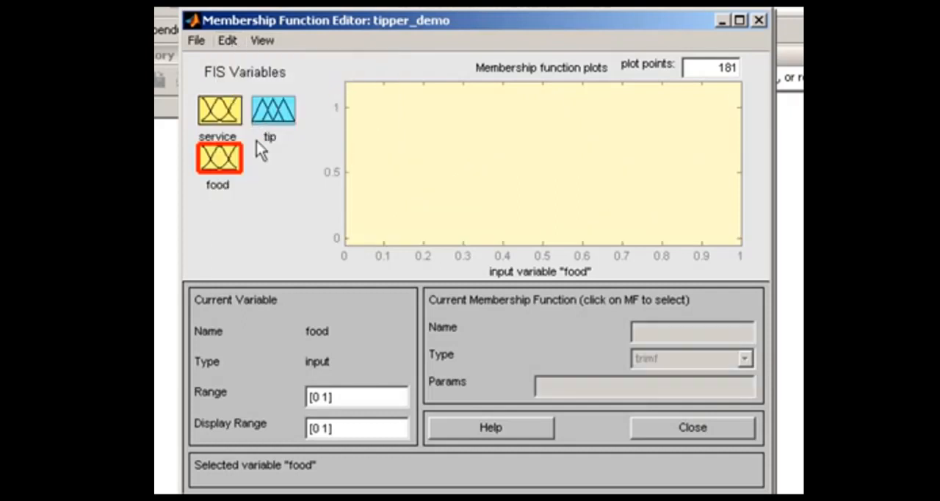
left_click(221, 40)
left_click(239, 85)
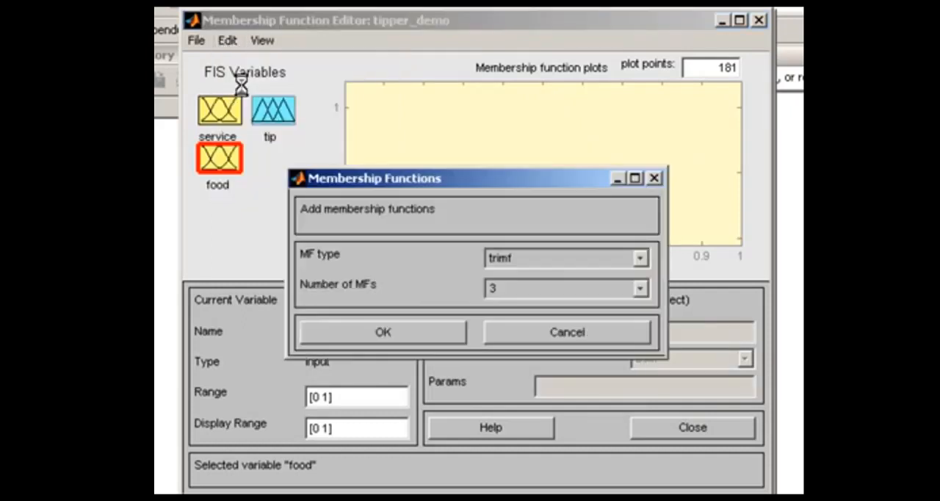
left_click(643, 259)
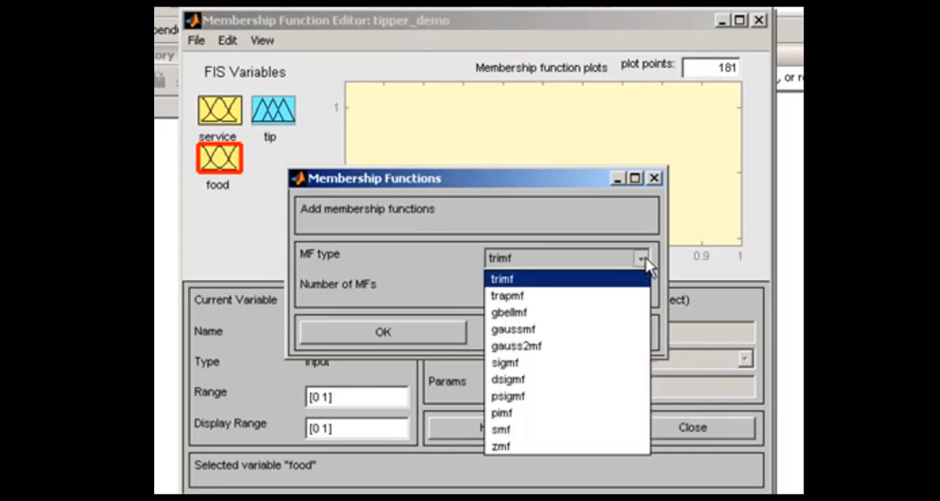
left_click(570, 295)
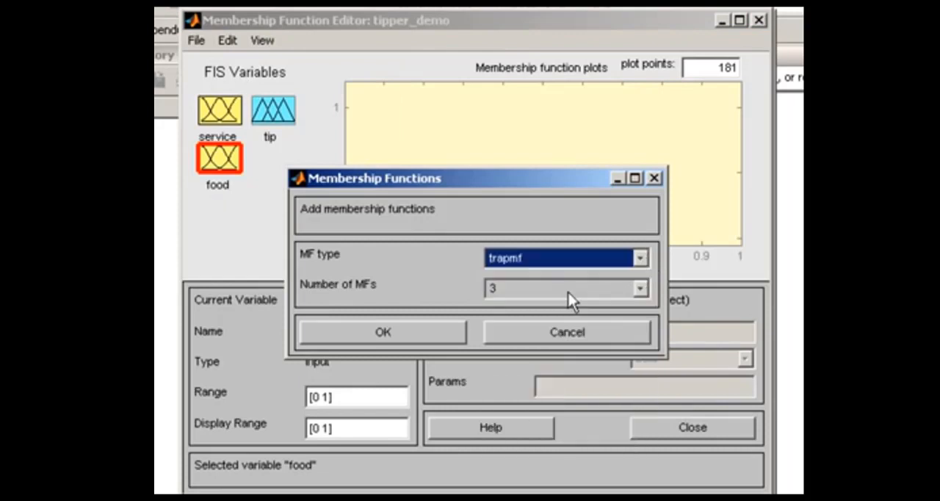
left_click(643, 292)
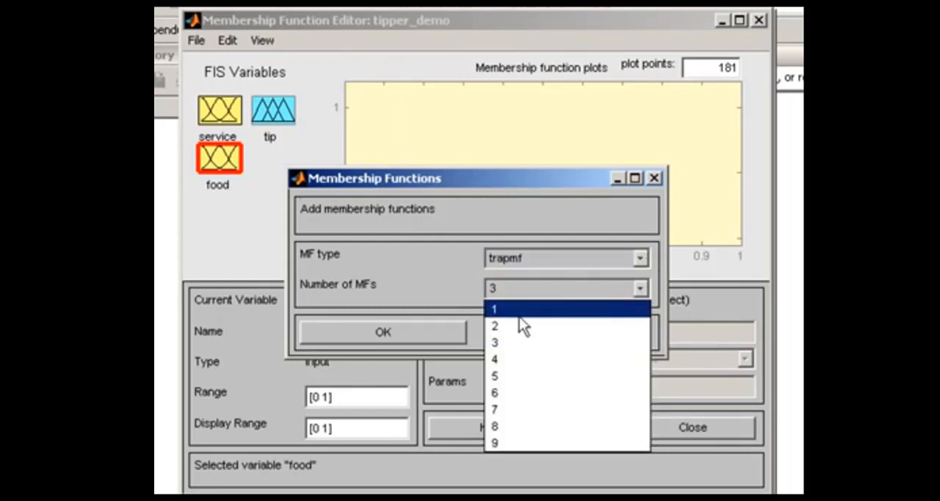
left_click(505, 328)
left_click(429, 334)
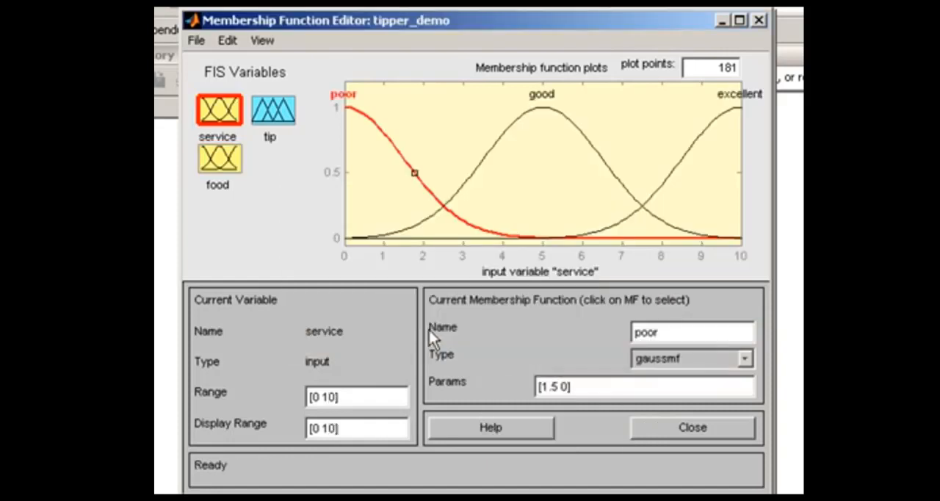
- Set the range of the food variable to [0 10]
left_click(223, 163)
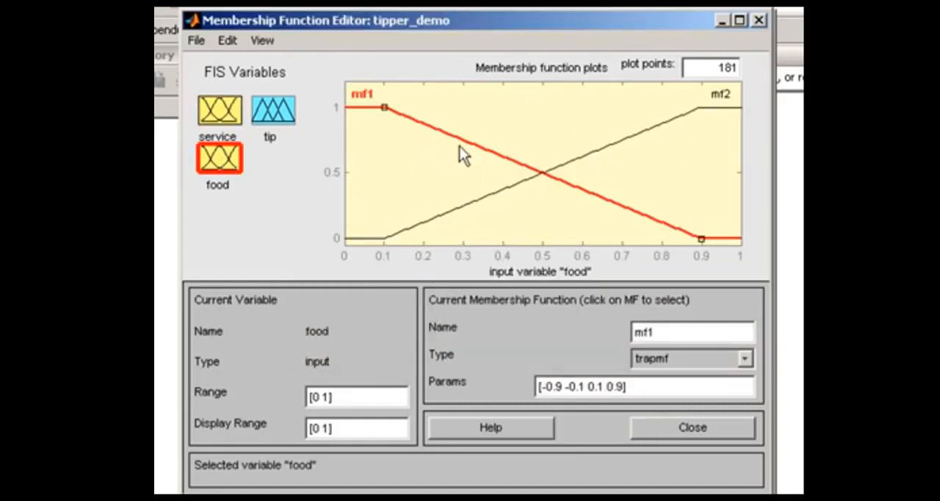
left_click(329, 397)
type("0")
key("Return")
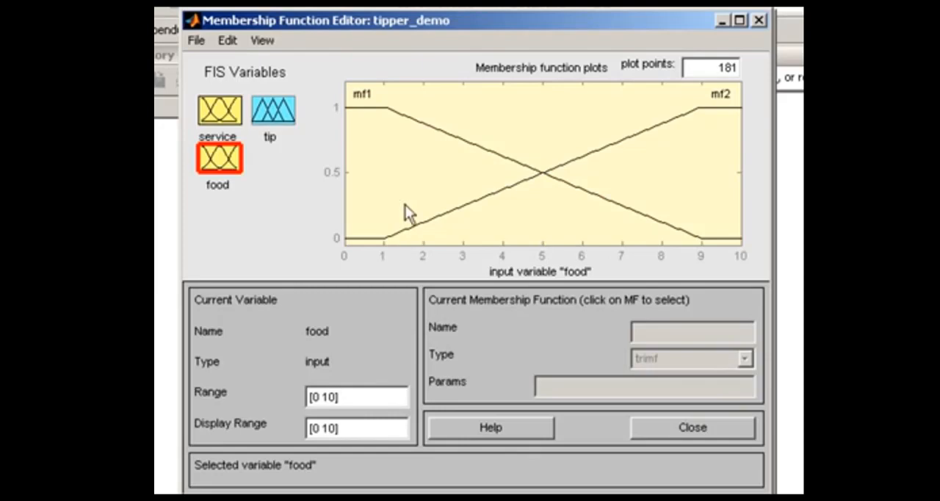
- Rename food's membership function mf1 to "rancid" and set its parameters to [0 0 1 3]
left_click(418, 124)
double_click(654, 333)
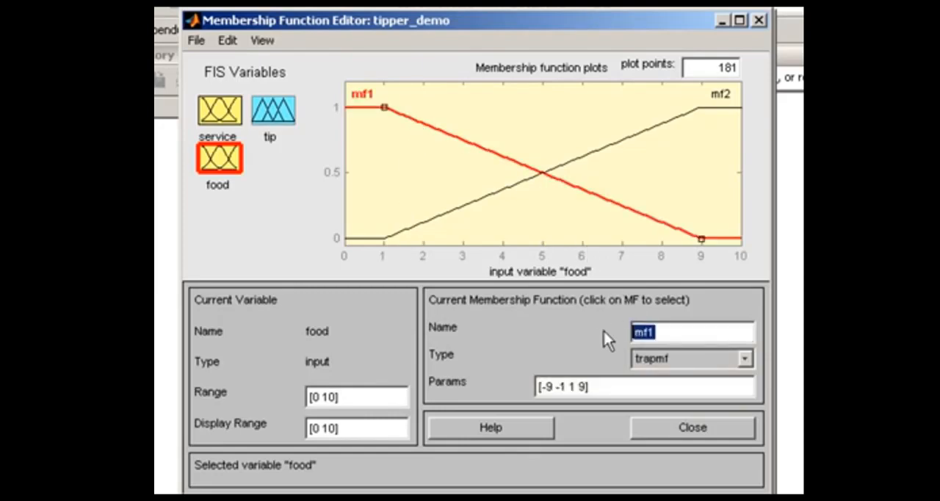
type("rancid")
left_click(589, 386)
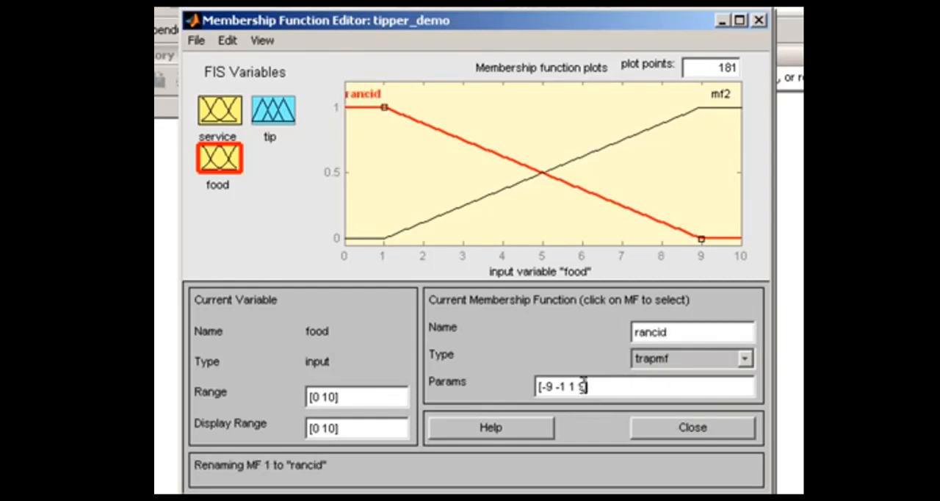
key("BackSpace")
key("BackSpace")
key("BackSpace")
key("BackSpace")
key("BackSpace")
key("BackSpace")
key("BackSpace")
key("BackSpace")
key("BackSpace")
type("0 0 1 3")
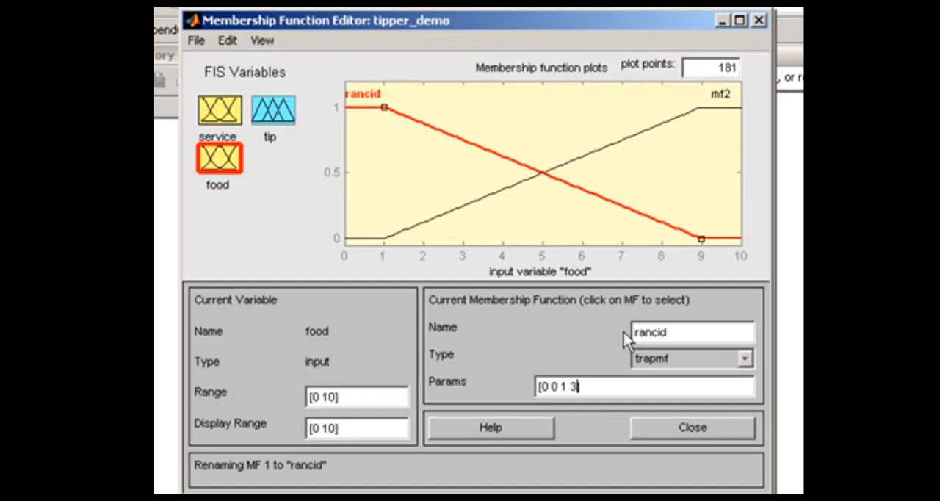
type("]")
- Rename food's membership function mf2 to "delicious" and set its parameters to [7 8 10 10]
left_click(636, 134)
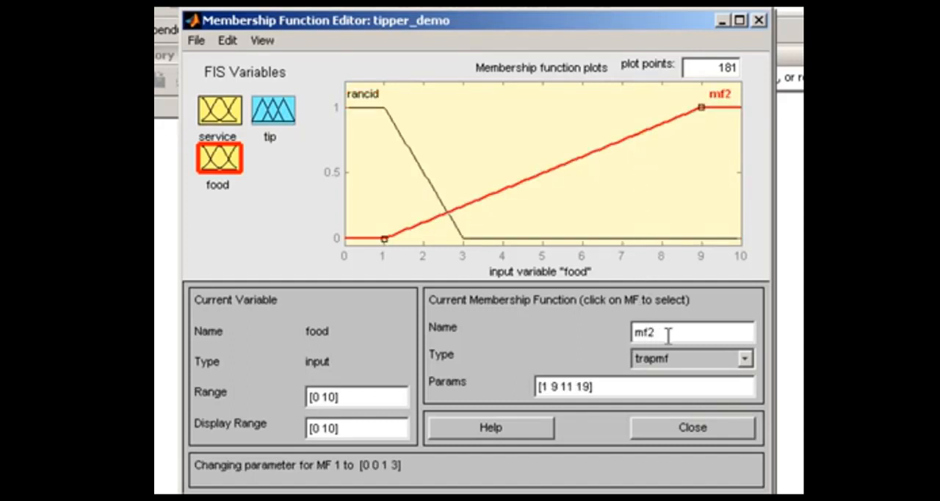
left_click_drag(665, 332, 590, 331)
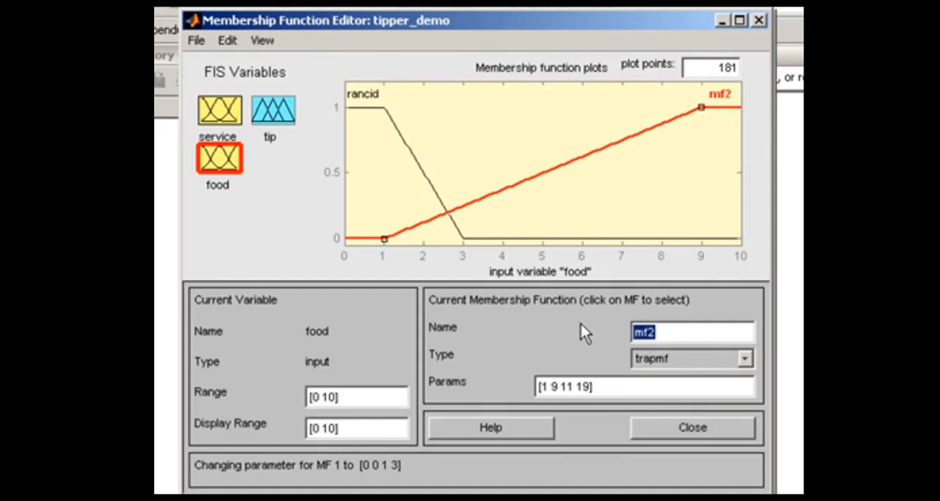
type("delicious")
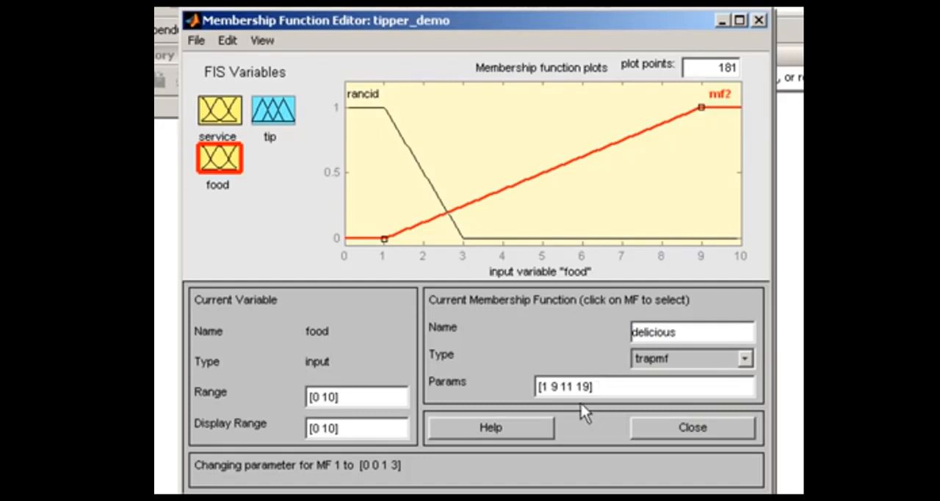
left_click(566, 388)
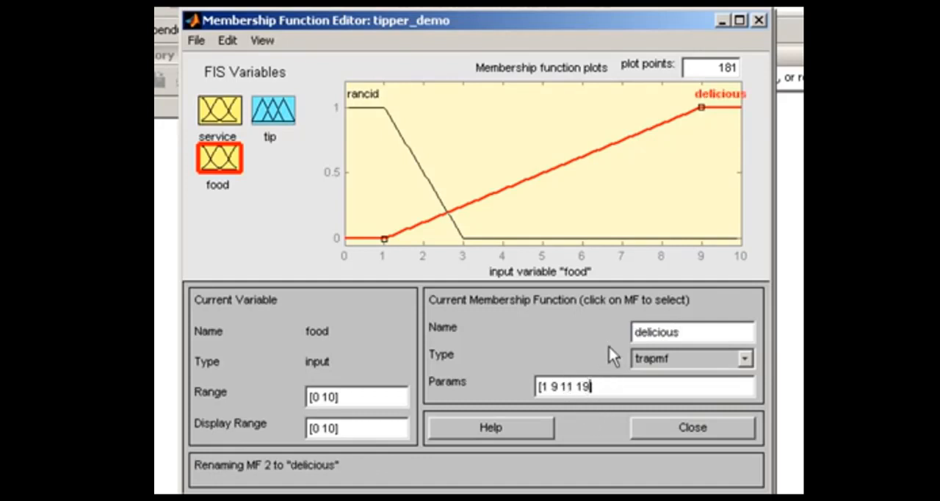
key("BackSpace")
key("BackSpace")
key("BackSpace")
key("BackSpace")
key("BackSpace")
key("BackSpace")
key("BackSpace")
key("BackSpace")
key("BackSpace")
type("7 8 10 10")
key("Return")
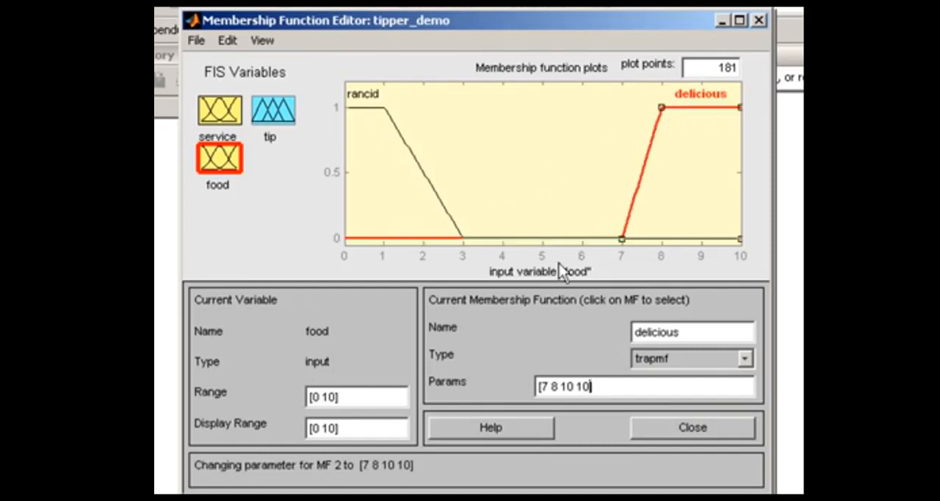
- Remove all of the tip output's default membership functions and add three of type trimf in their place
left_click(279, 108)
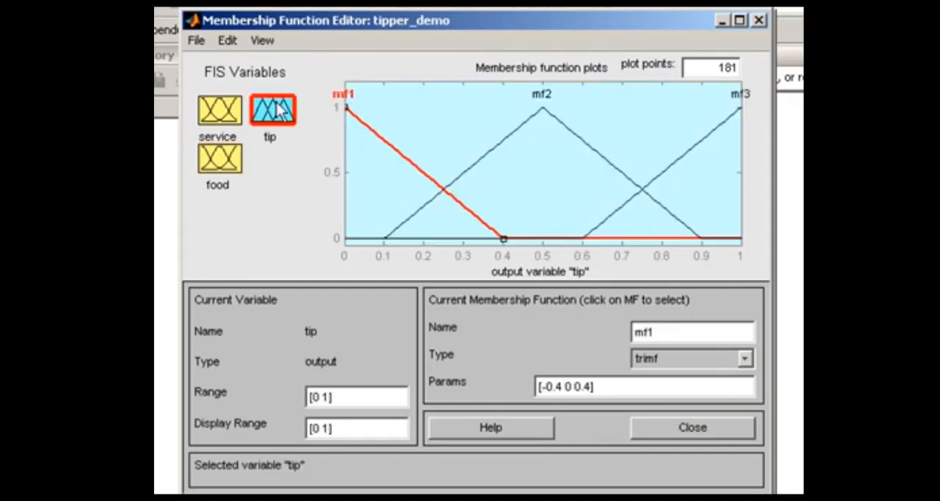
left_click(227, 42)
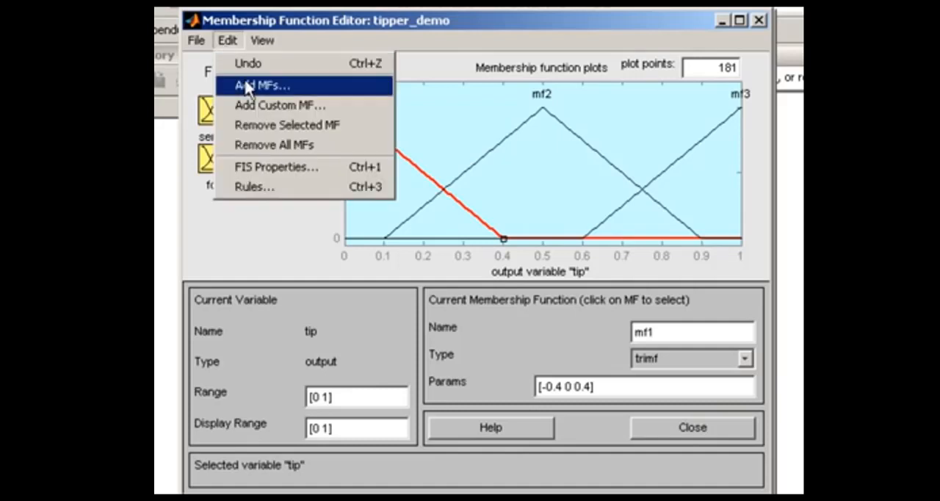
left_click(256, 146)
left_click(227, 41)
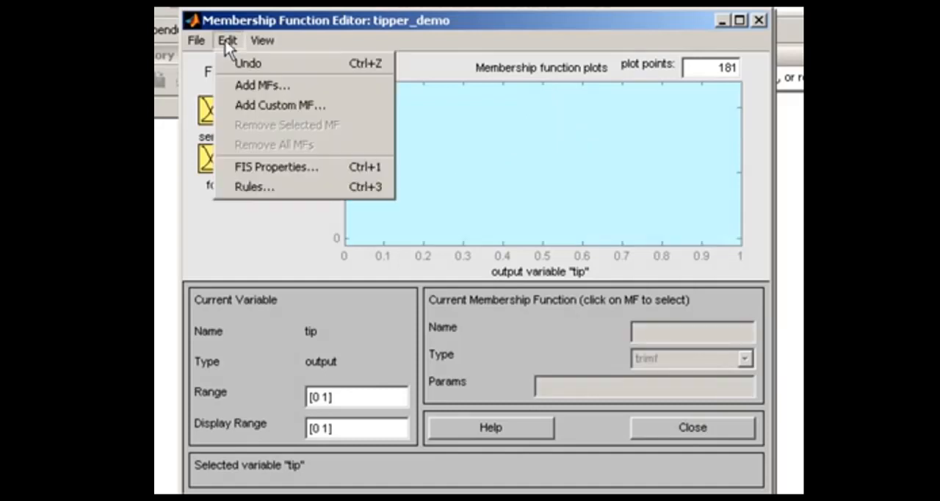
left_click(242, 84)
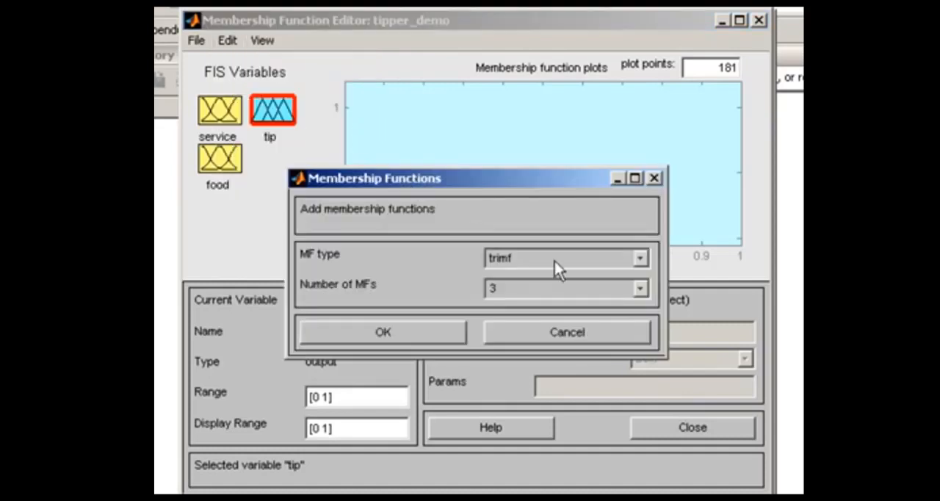
left_click(641, 259)
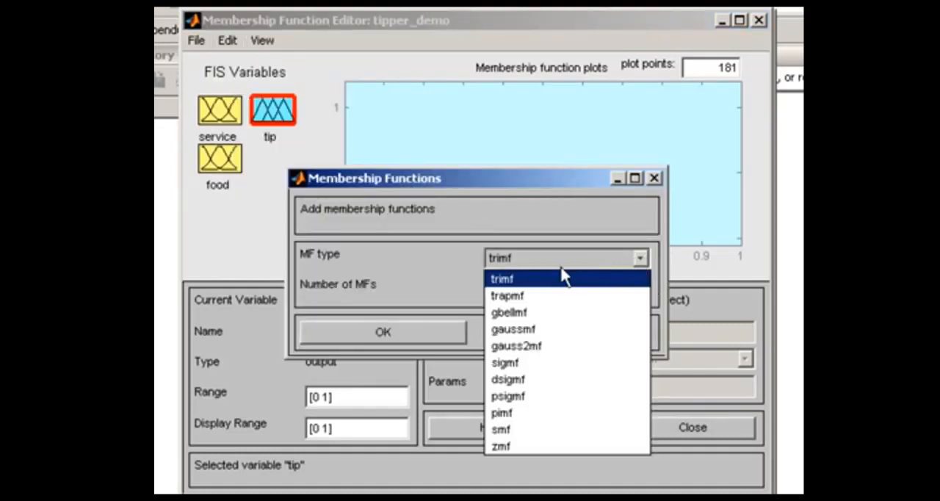
left_click(546, 286)
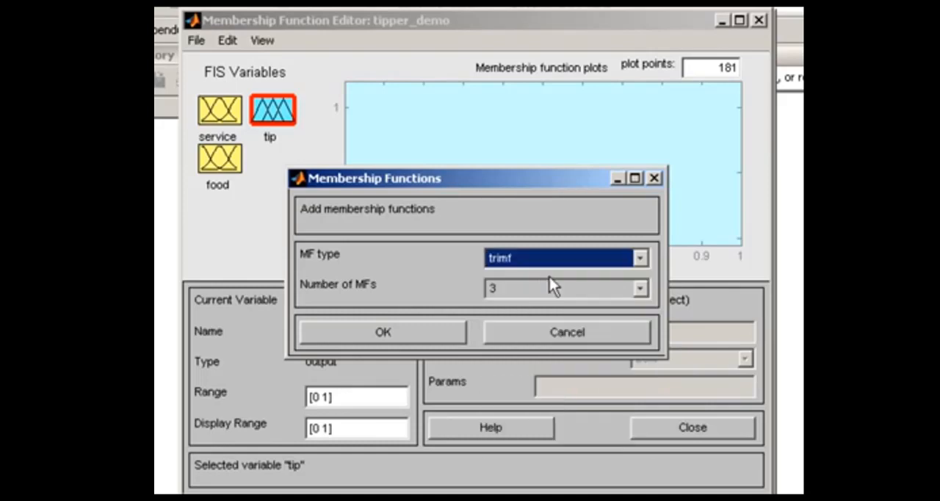
left_click(433, 338)
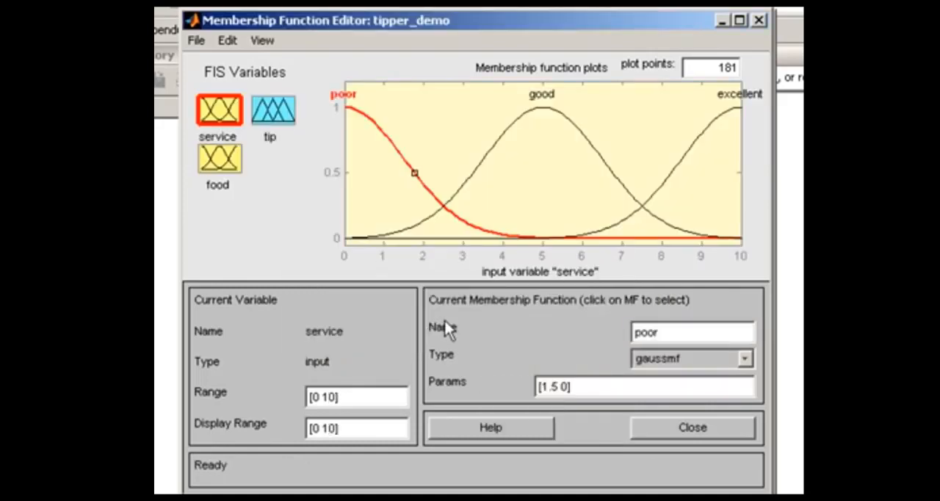
- Set the range of the tip output variable to [0 30]
left_click(275, 125)
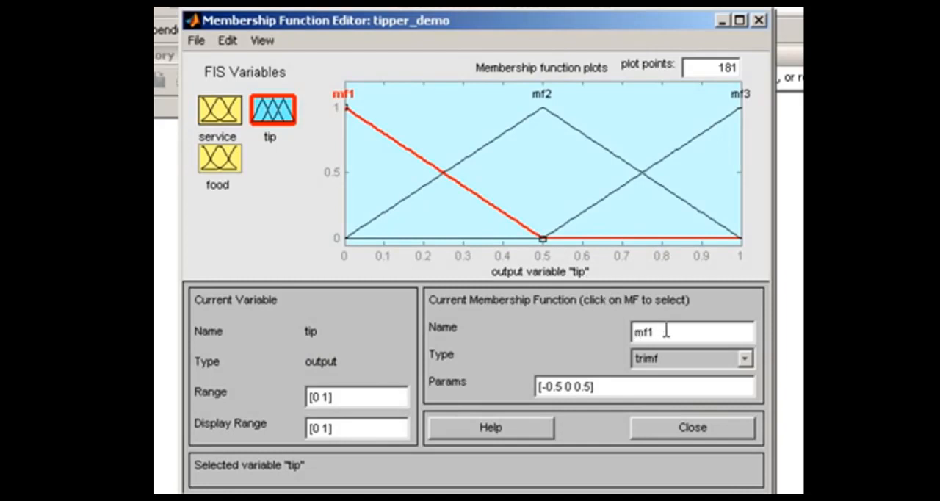
left_click(328, 397)
key("BackSpace")
type("30")
key("Return")
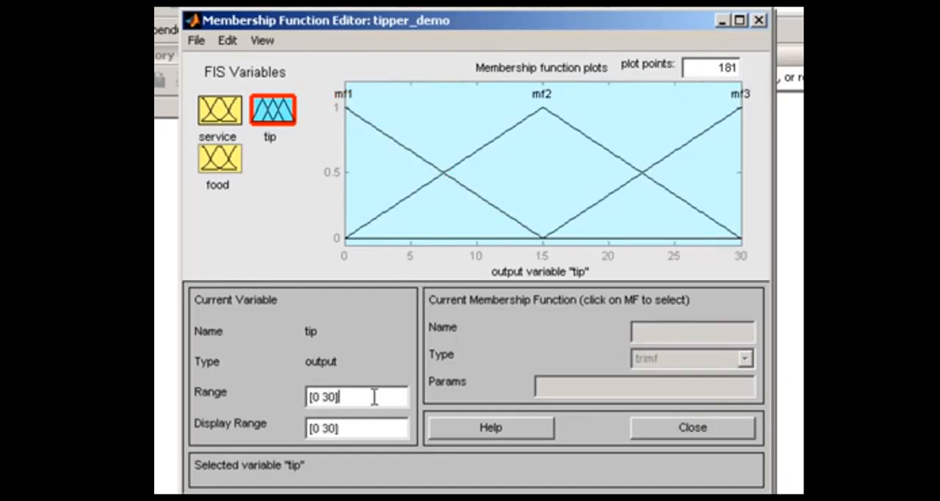
- Rename tip's membership function mf1 to "cheap" and set its parameters to [0 5 10]
left_click(472, 190)
left_click_drag(682, 332, 632, 332)
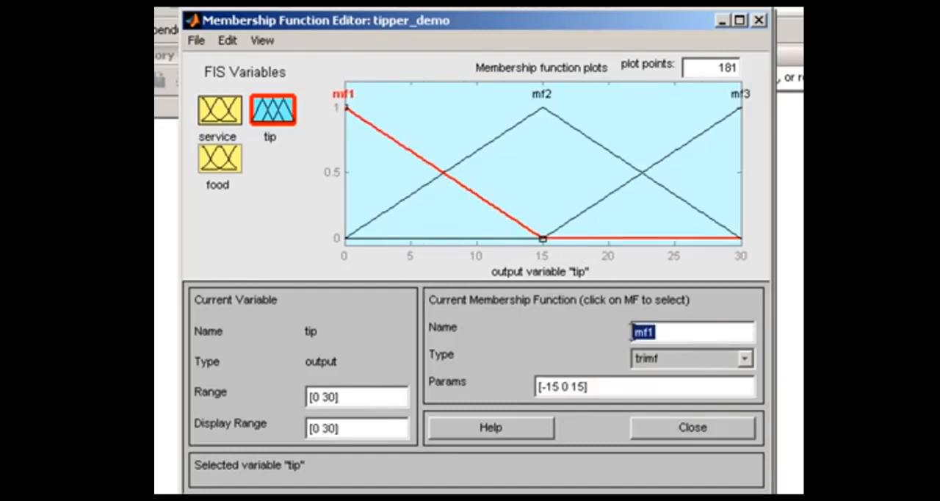
type("cheap")
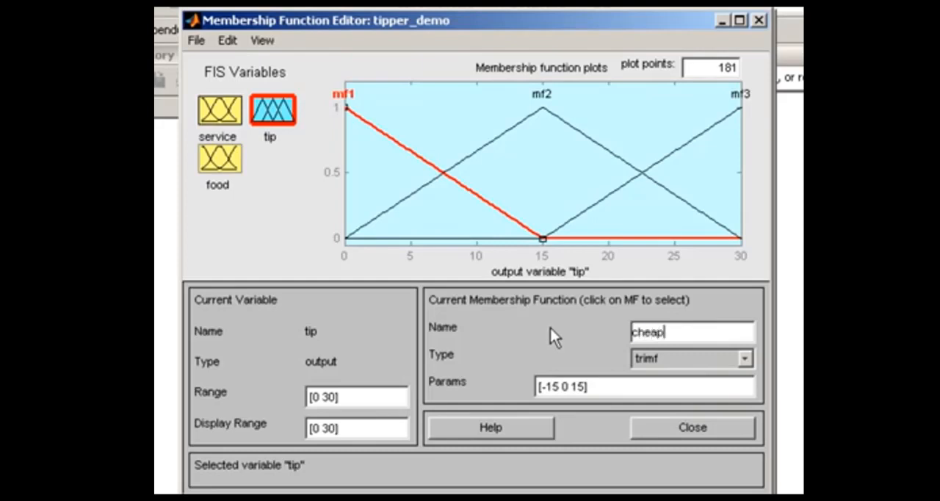
left_click(588, 384)
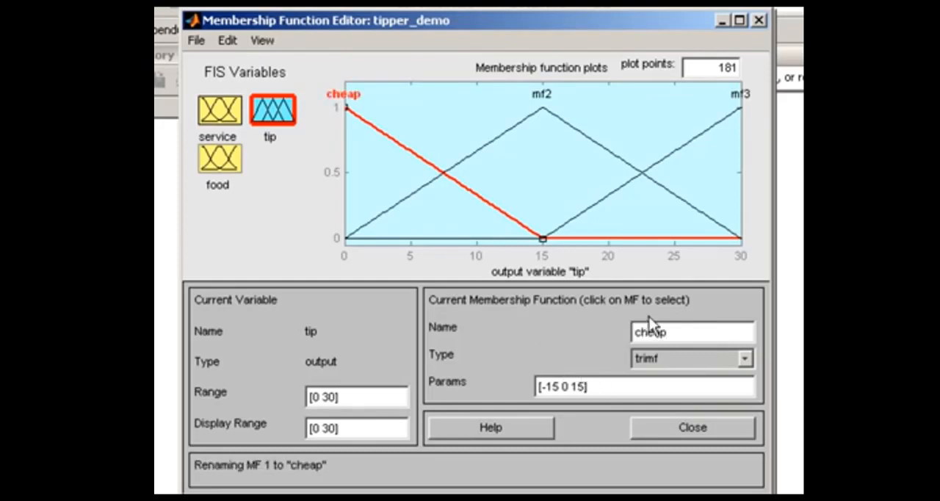
key("BackSpace")
key("BackSpace")
key("BackSpace")
key("BackSpace")
key("BackSpace")
key("BackSpace")
key("BackSpace")
key("BackSpace")
key("BackSpace")
type("0 5 10")
key("Return")
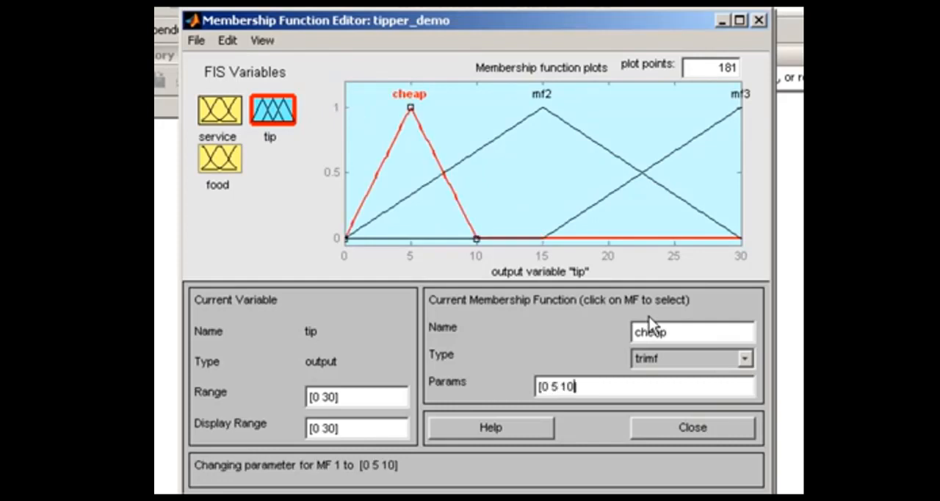
- Rename tip's membership function mf2 to "average" and set its parameters to [10 15 20]
left_click(512, 132)
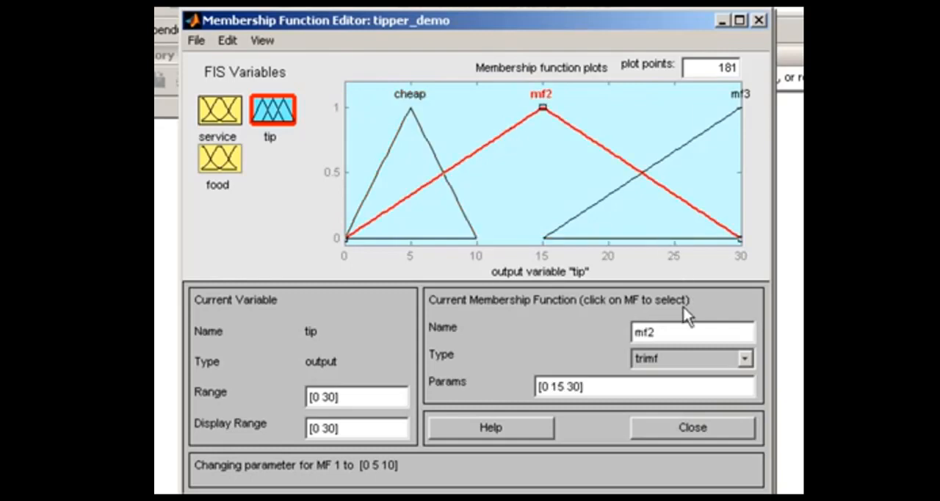
left_click_drag(665, 333, 589, 328)
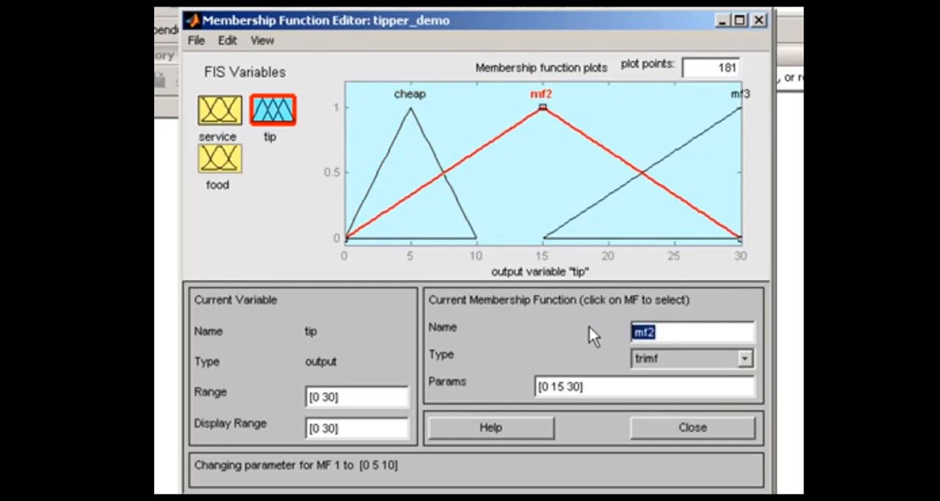
type("averag")
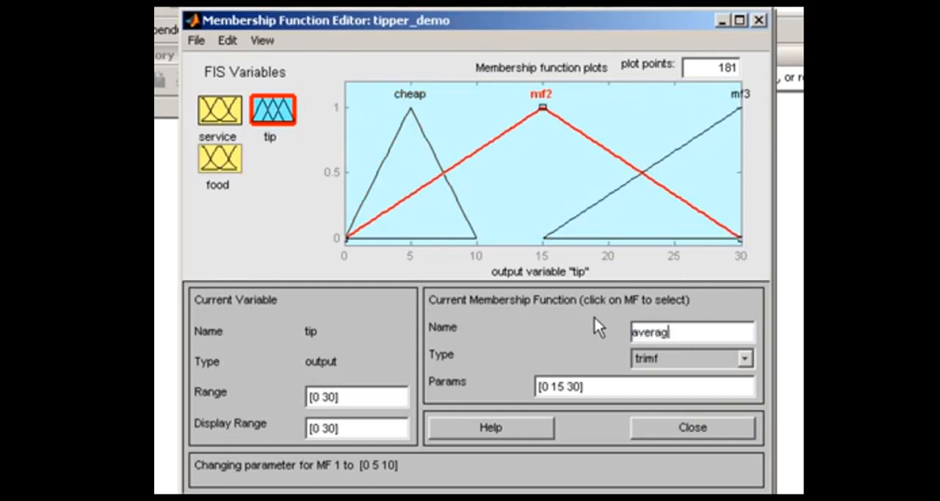
type("e")
left_click(541, 385)
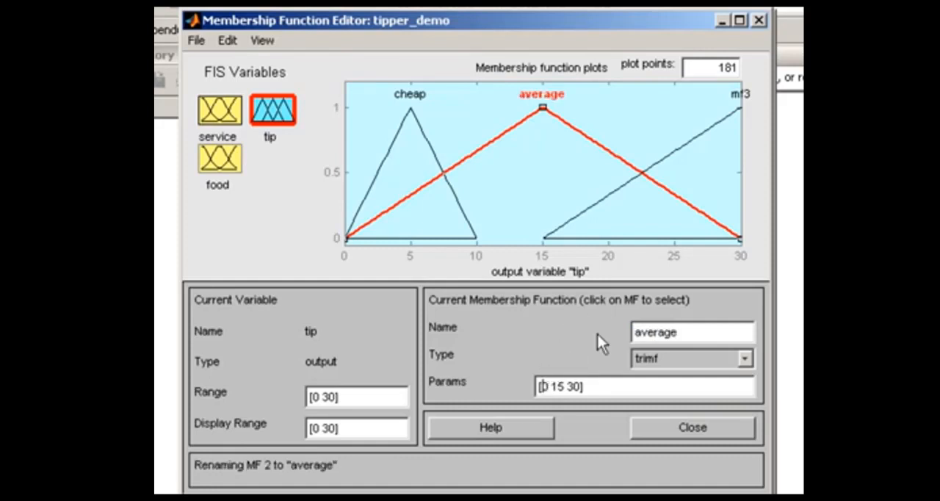
type("1")
key("Right")
key("Right")
key("Right")
key("Right")
key("Right")
key("Right")
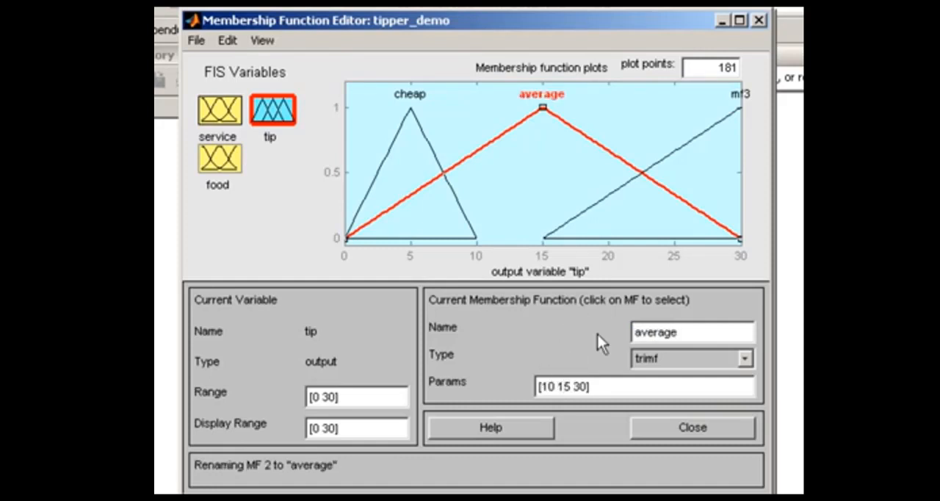
key("BackSpace")
type("2")
key("Return")
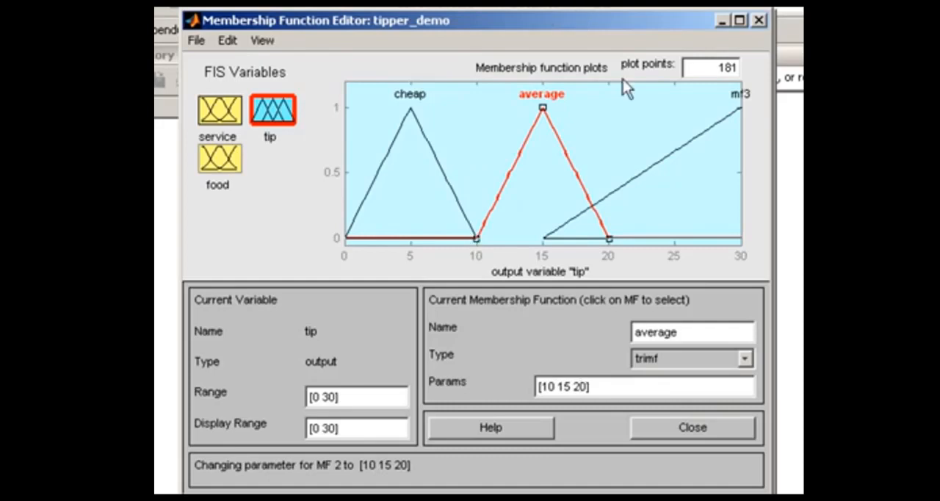
- Rename tip's membership function mf3 to "generous" and set its parameters to [20 25 30]
left_click(636, 176)
left_click_drag(656, 332, 630, 332)
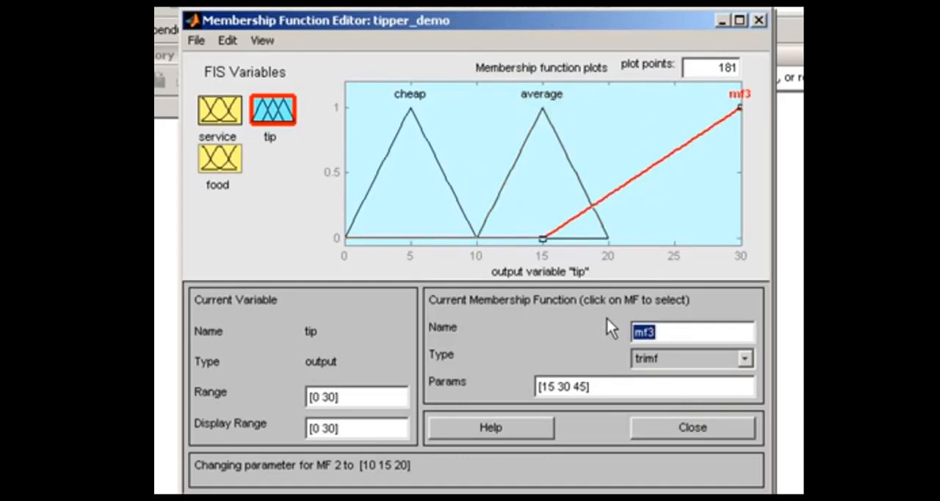
type("generous")
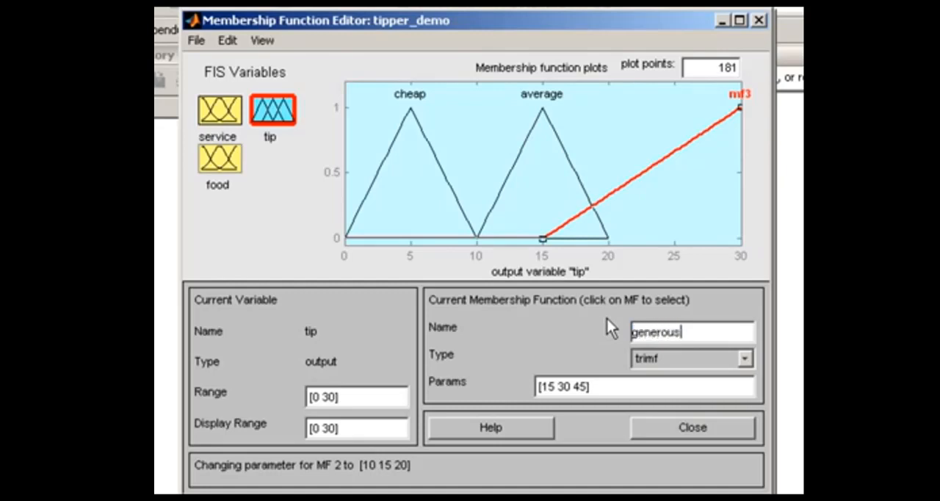
left_click(551, 387)
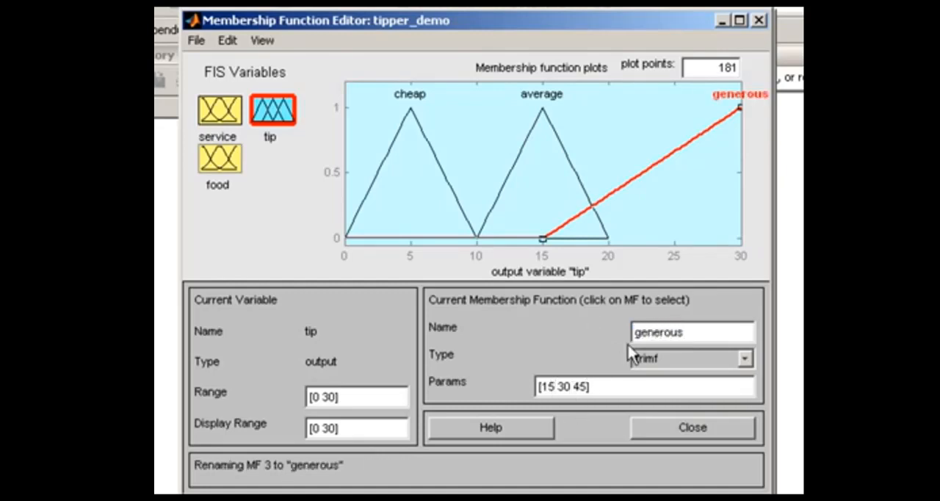
key("BackSpace")
key("BackSpace")
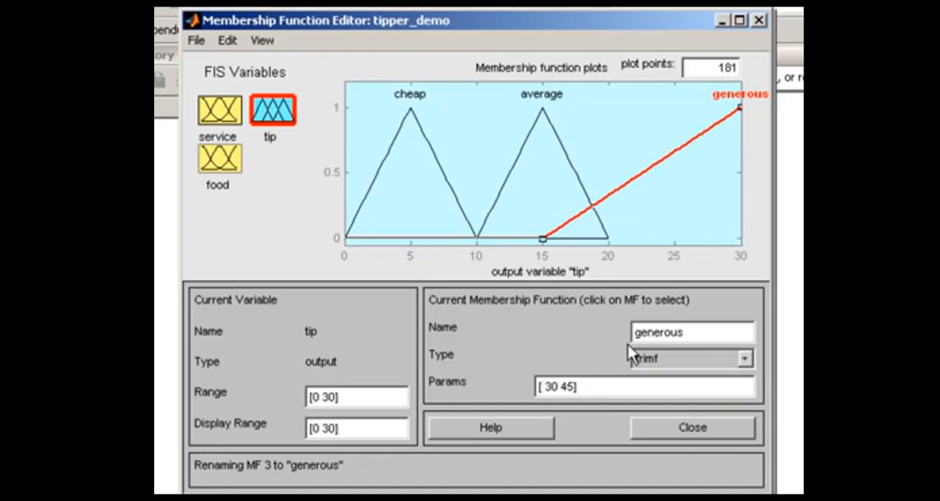
type("20")
key("Right")
key("Delete")
key("Delete")
type("25")
key("Delete")
key("Delete")
type("30")
key("Return")
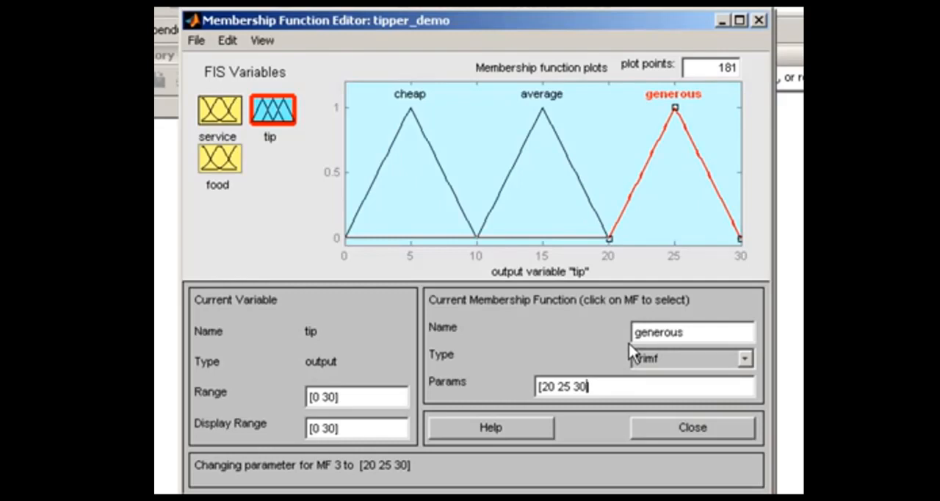
- Close the Membership Function Editor and open the Rule Editor for tipper_demo
left_click(683, 434)
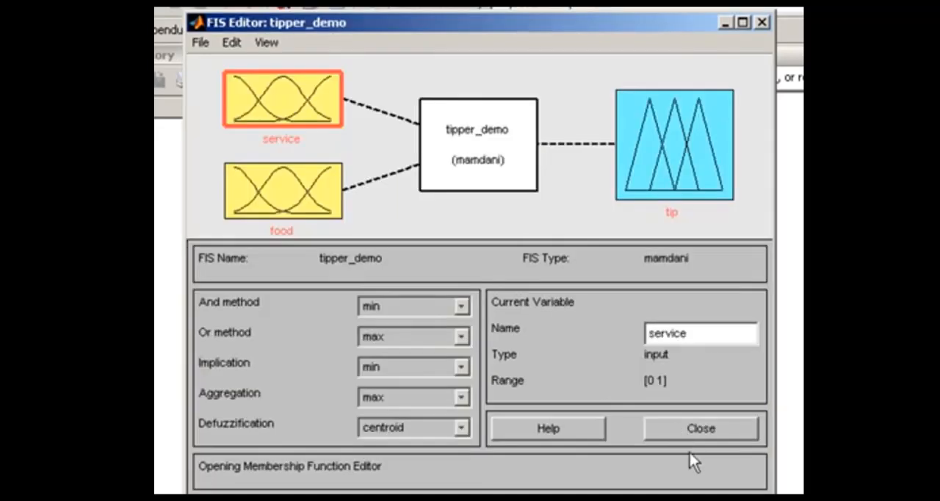
left_click(233, 43)
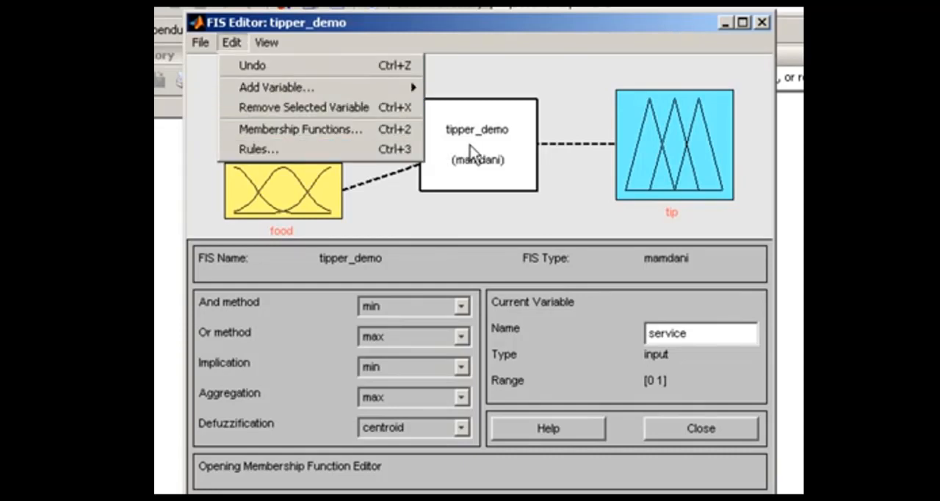
left_click(495, 151)
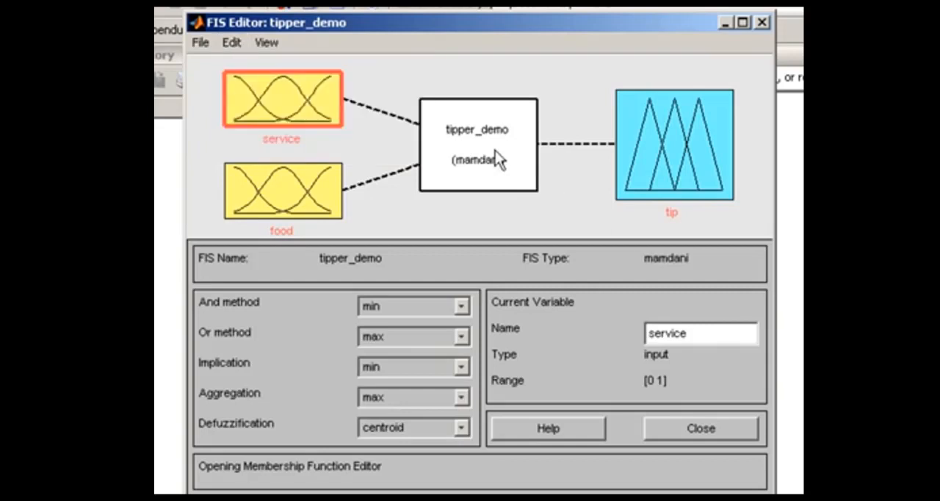
double_click(495, 151)
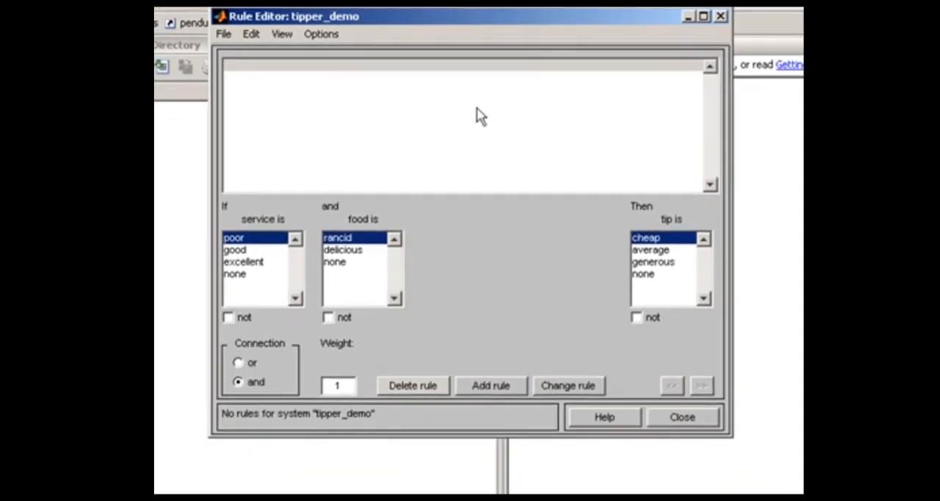
mouse_move(458, 18)
left_mouse_down()
mouse_move(460, 67)
mouse_move(456, 24)
left_mouse_up()
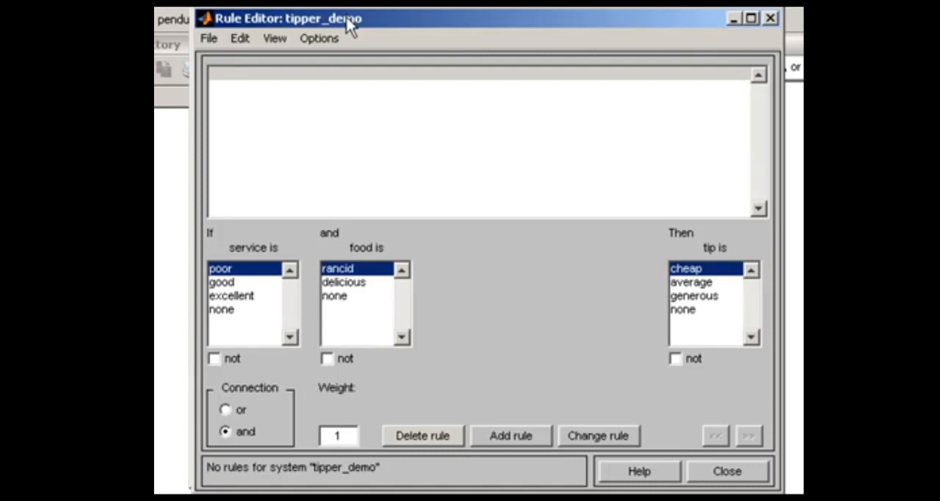
- Switch to the PowerPoint presentation and review the tipping rules on the Fuzzy Approach slide
key("alt+Tab")
key("alt+Tab")
key("alt+Tab")
key("alt+Tab")
key("alt+Tab")
key("alt+Tab")
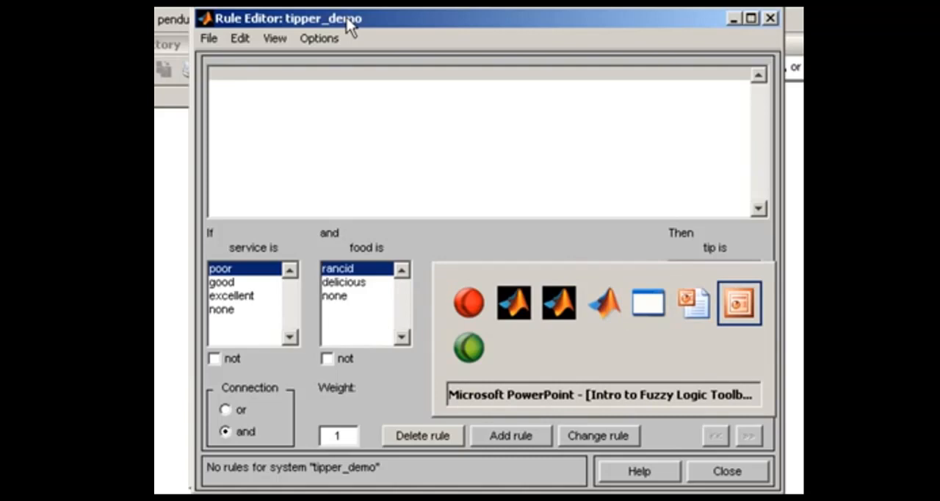
key("alt+Tab")
key("alt+Tab")
key("alt+Tab")
key("alt+Tab")
key("alt+Tab")
key("alt+Tab")
key("alt+Tab")
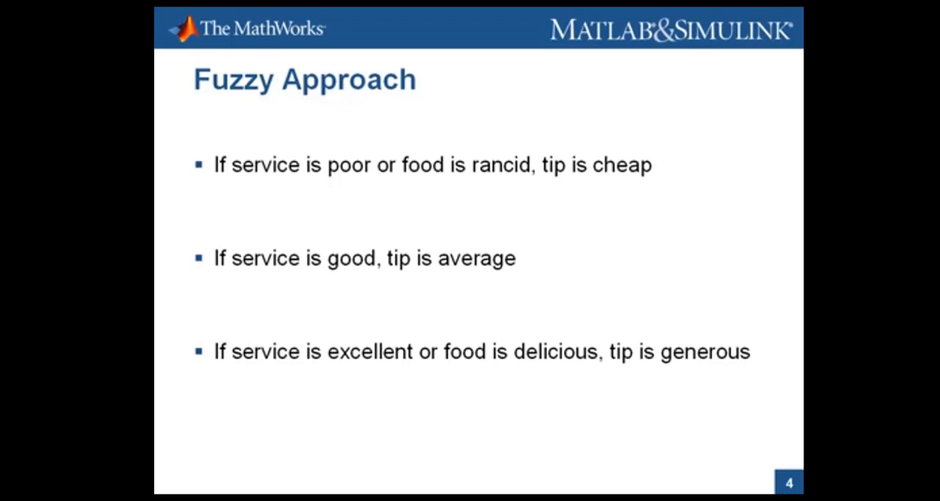
- Return to the MATLAB Rule Editor and add the rule: if service is poor or food is rancid, tip is cheap
key("alt+Tab")
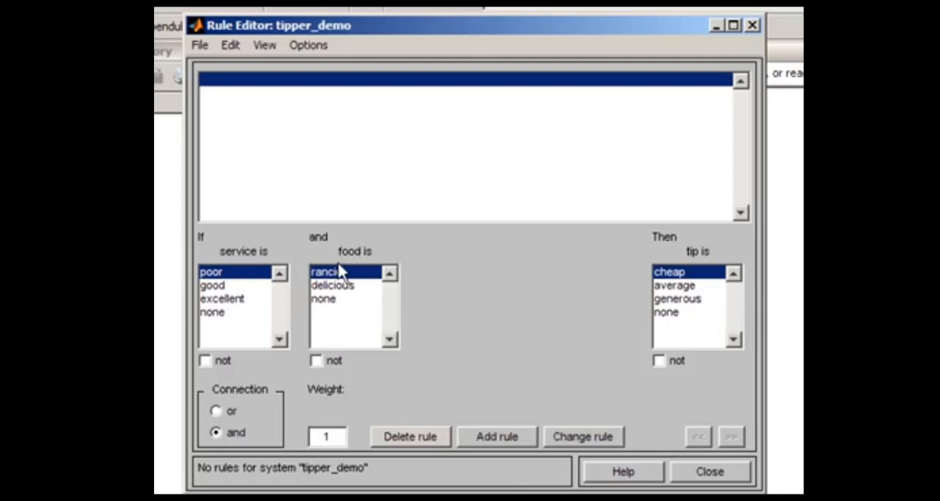
left_click(216, 412)
left_click(501, 439)
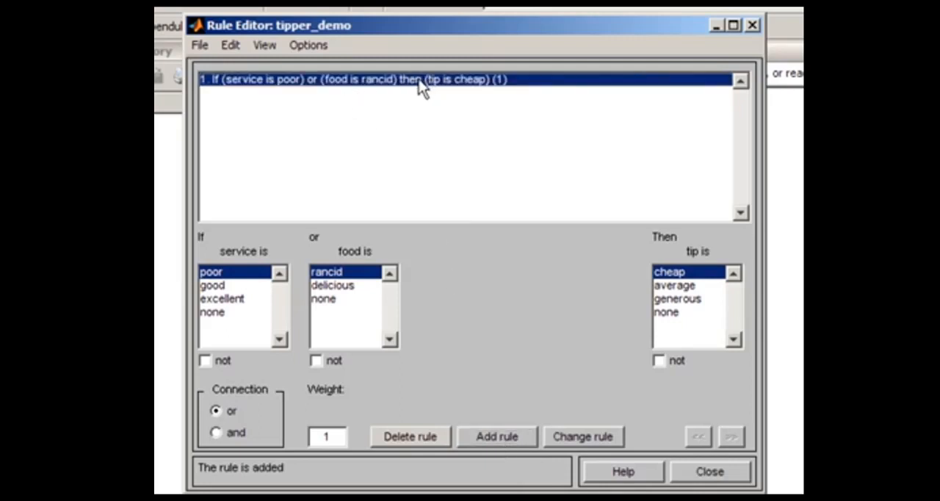
- Add a second rule without a food condition: if service is good, tip is average
left_click(228, 289)
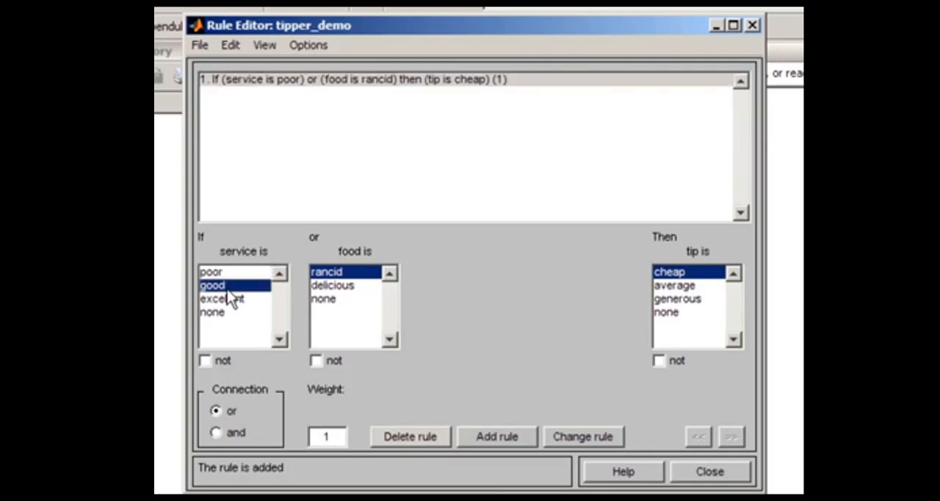
left_click(325, 300)
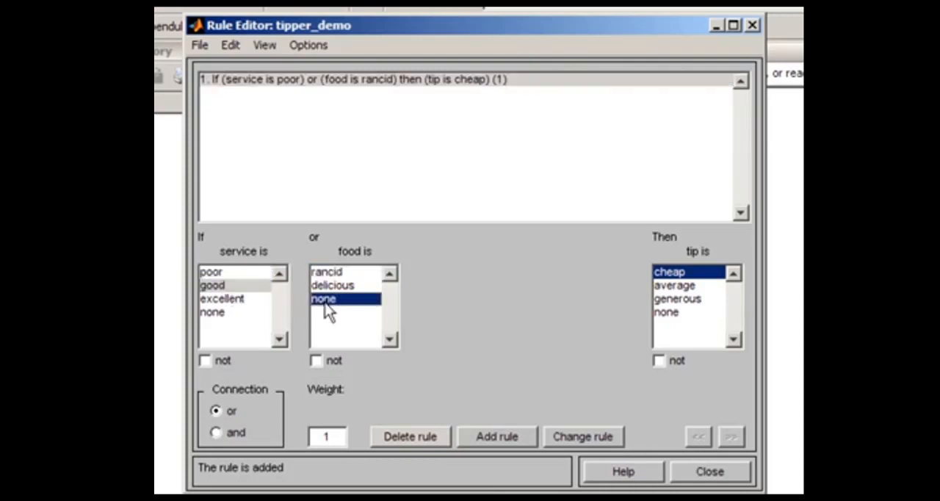
left_click(685, 293)
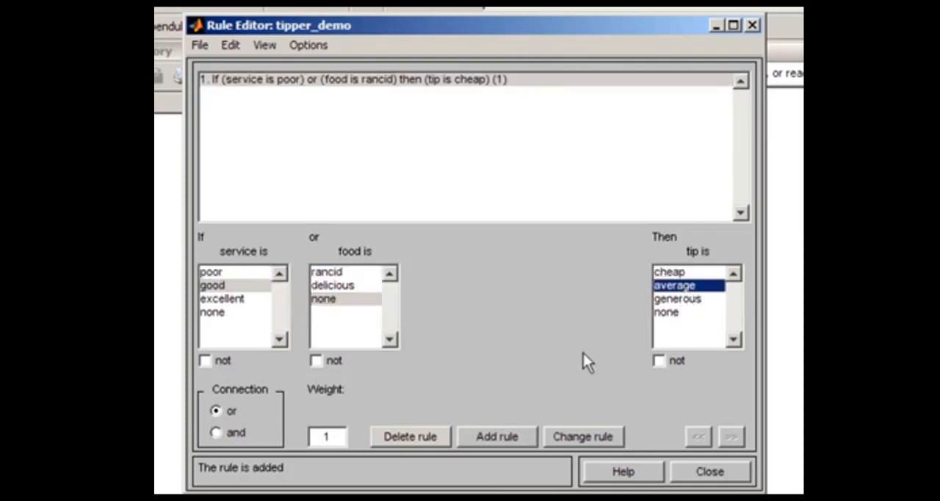
left_click(483, 436)
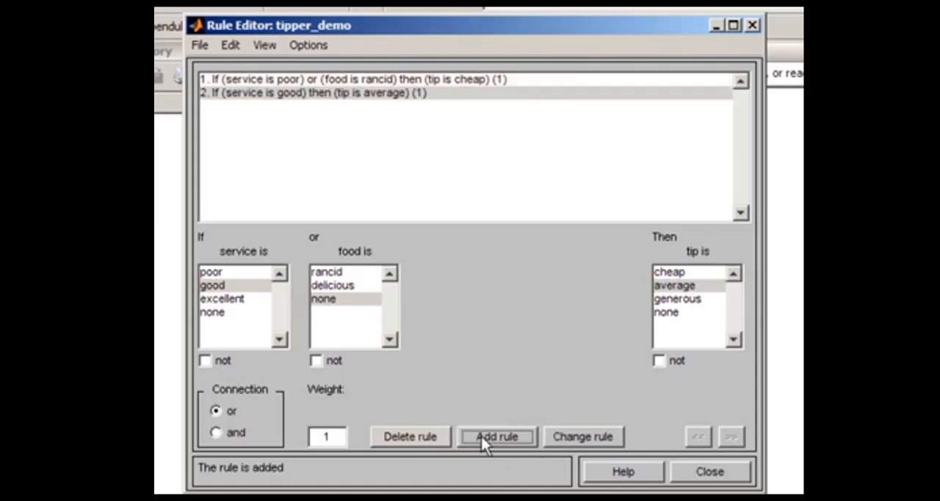
- Add a third rule: if service is excellent or food is delicious, tip is generous
left_click(222, 302)
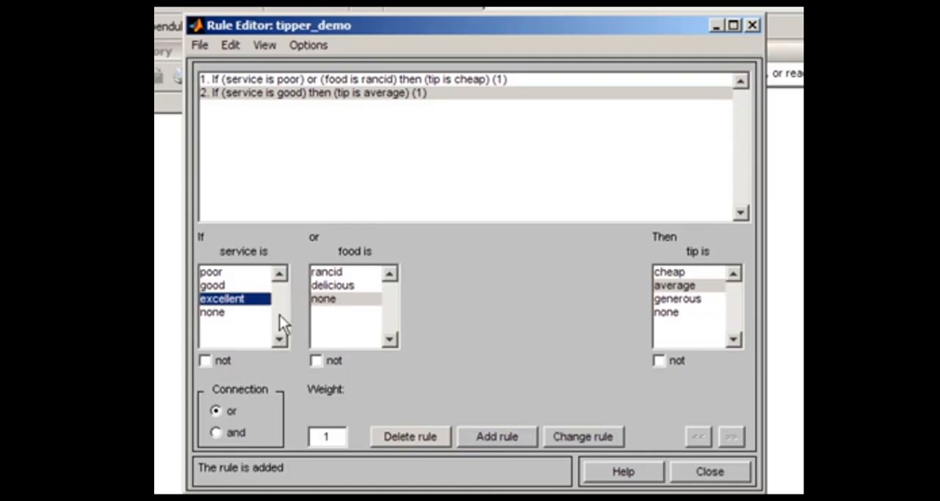
left_click(332, 286)
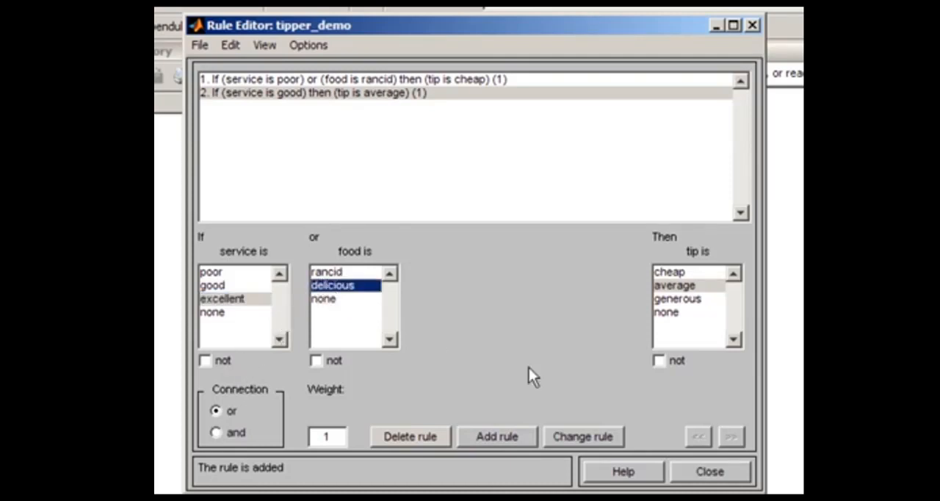
left_click(691, 300)
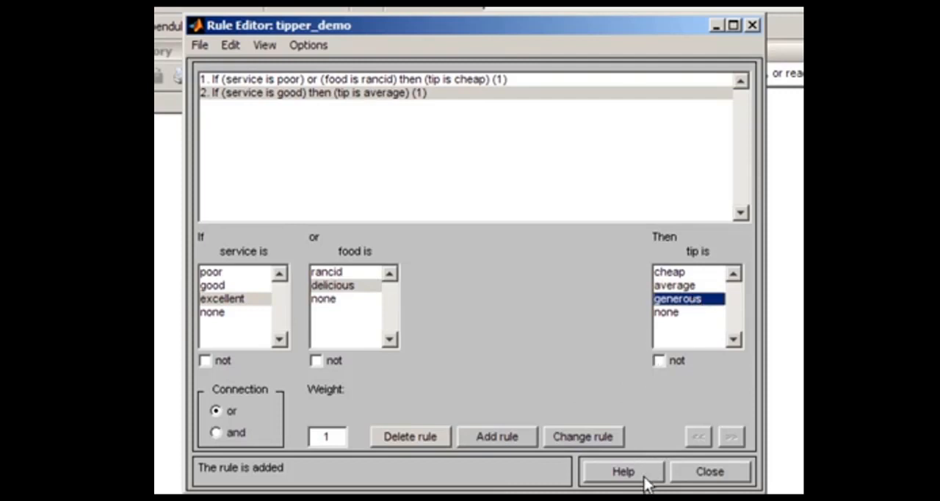
left_click(491, 439)
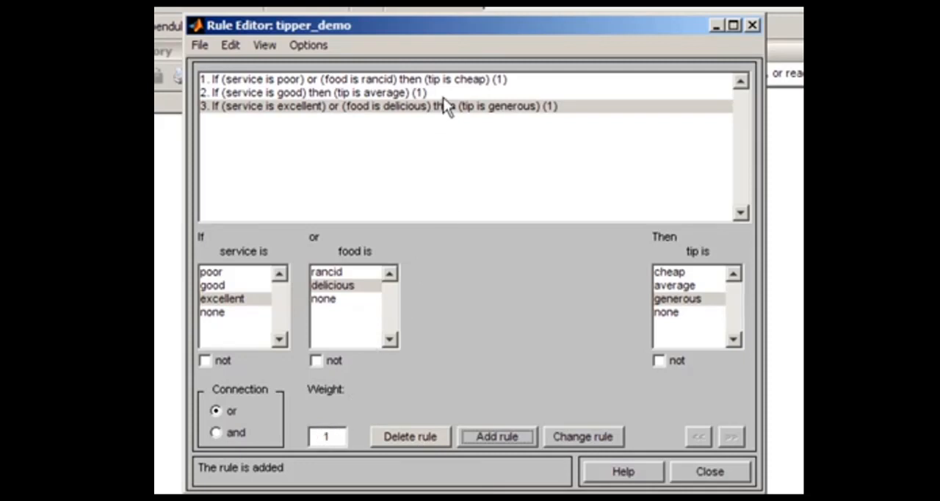
- View the three rules in symbolic format and in indexed format
left_click(304, 46)
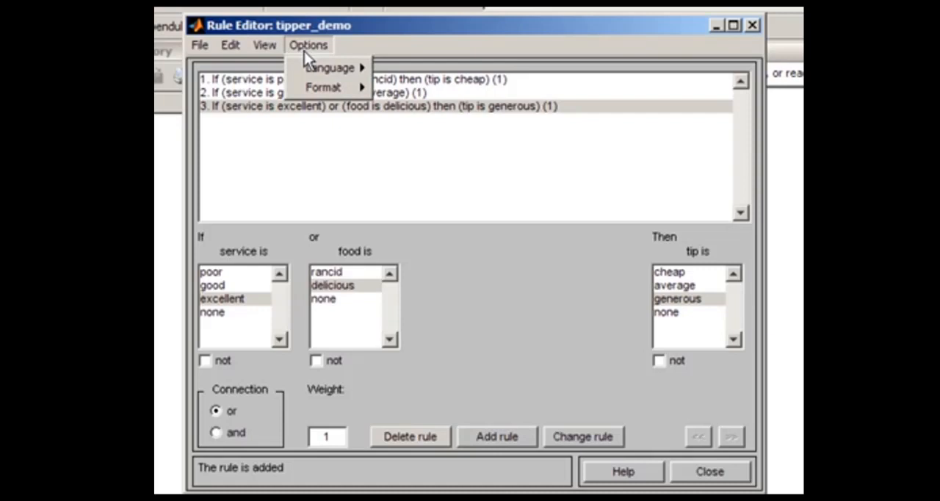
mouse_move(310, 96)
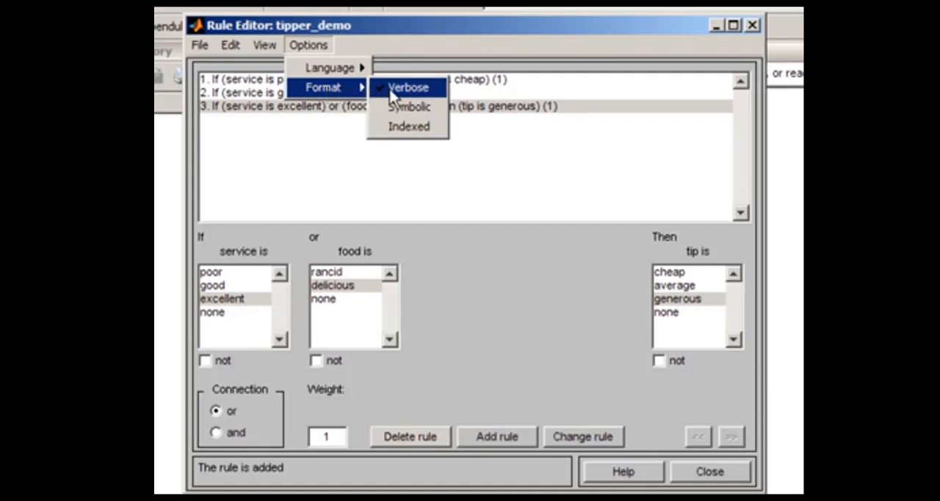
left_click(398, 107)
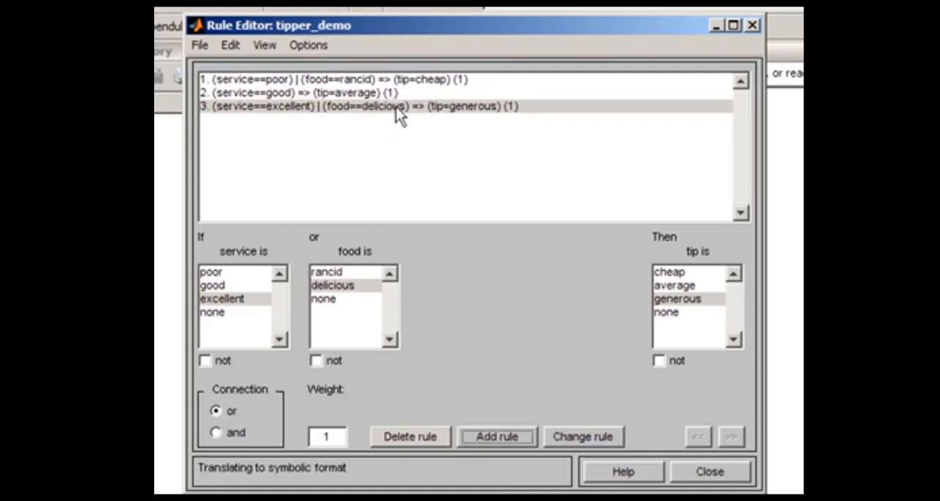
left_click(314, 45)
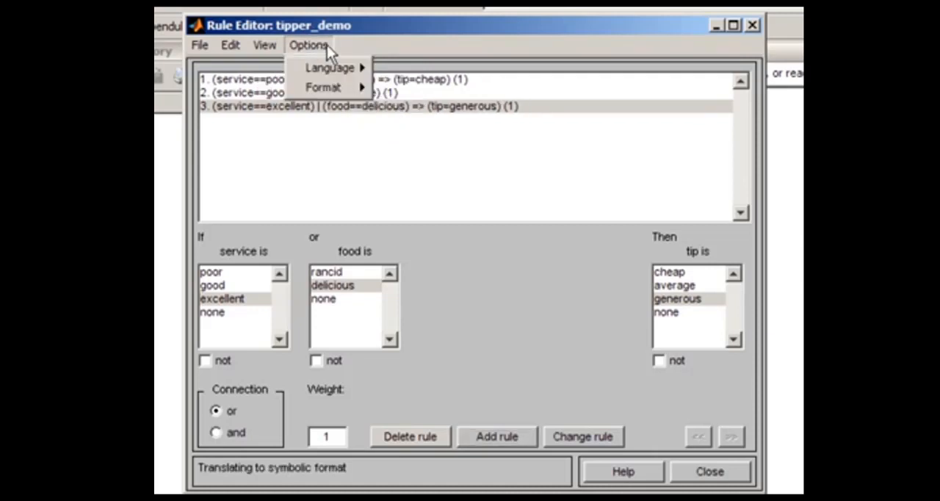
mouse_move(338, 88)
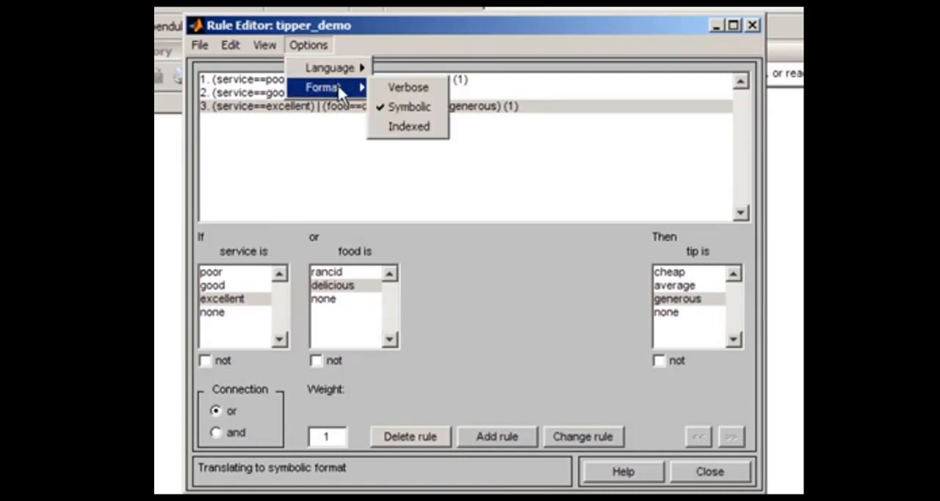
left_click(410, 128)
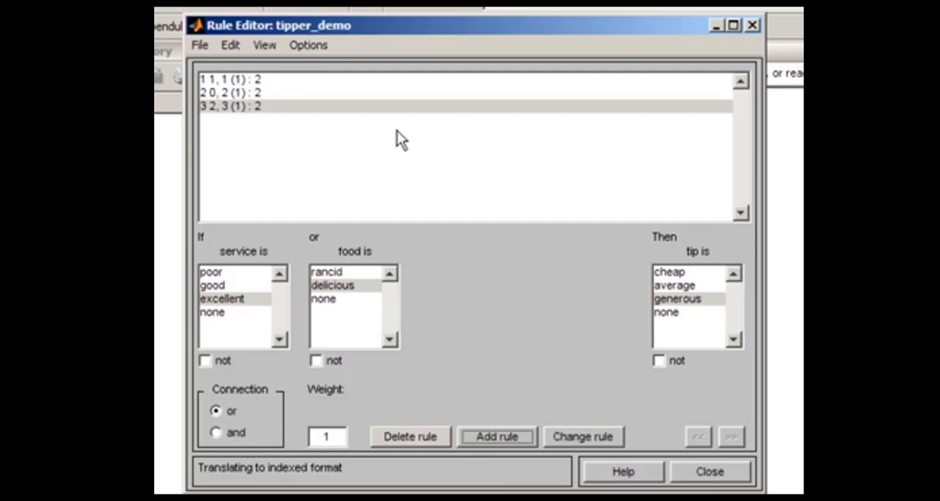
- Switch the rule display back to verbose format
left_click(308, 47)
mouse_move(316, 88)
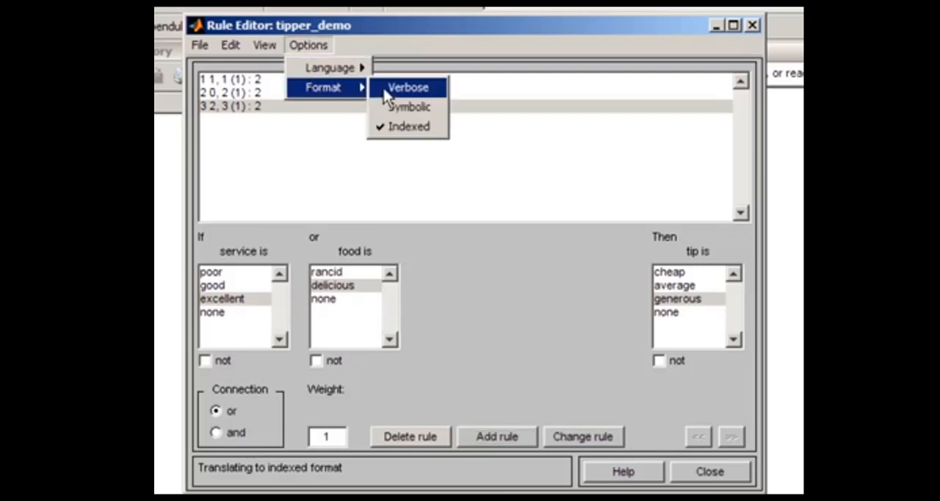